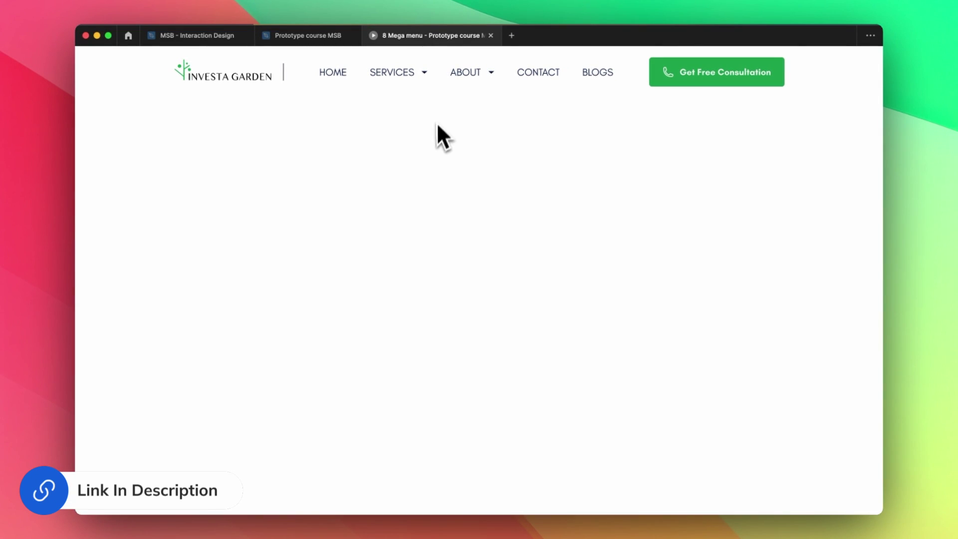
Preview the finished mega menu prototype by opening SERVICES, viewing Schedule a call, and going back to What's New.
mouse_move(405, 78)
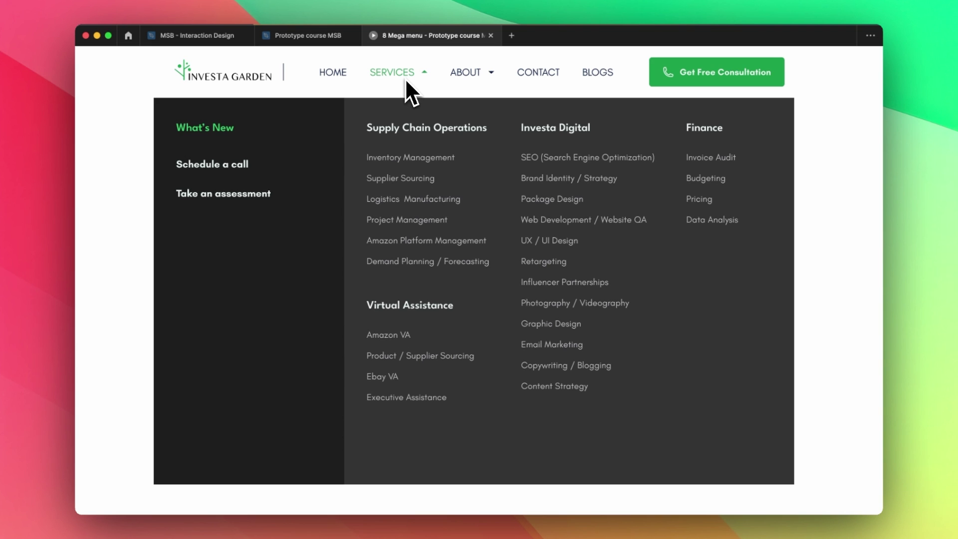
click(239, 169)
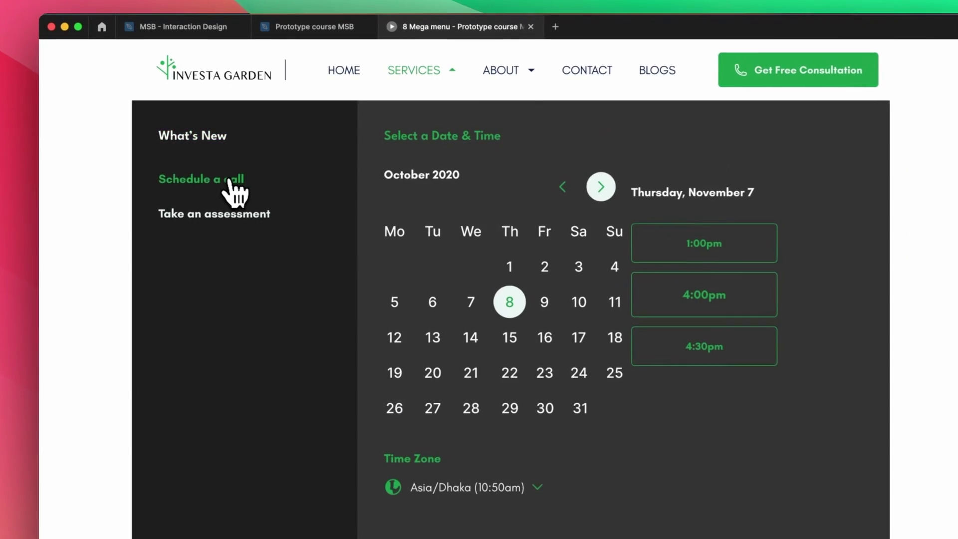
click(218, 145)
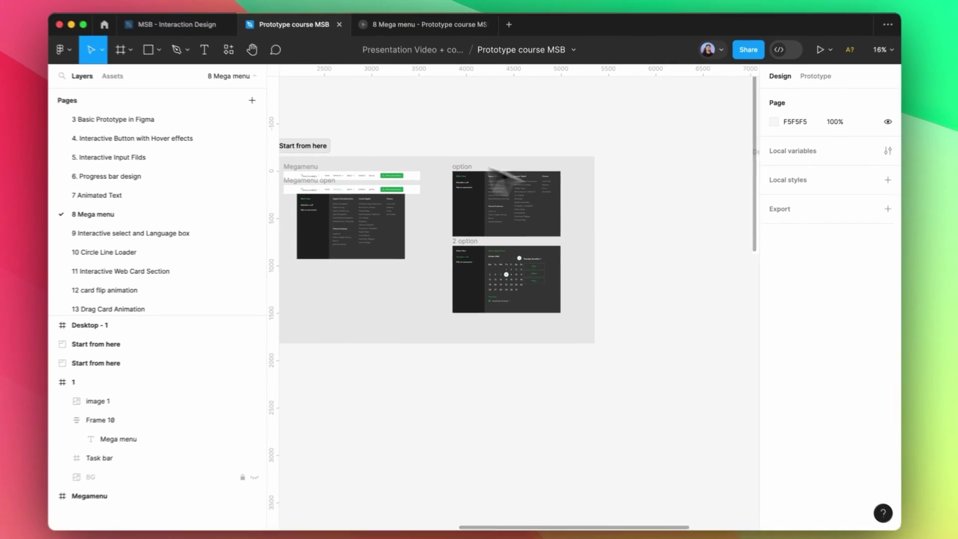
Combine the "option" and "2 option" frames into one component set.
scroll(445, 165, down, 3)
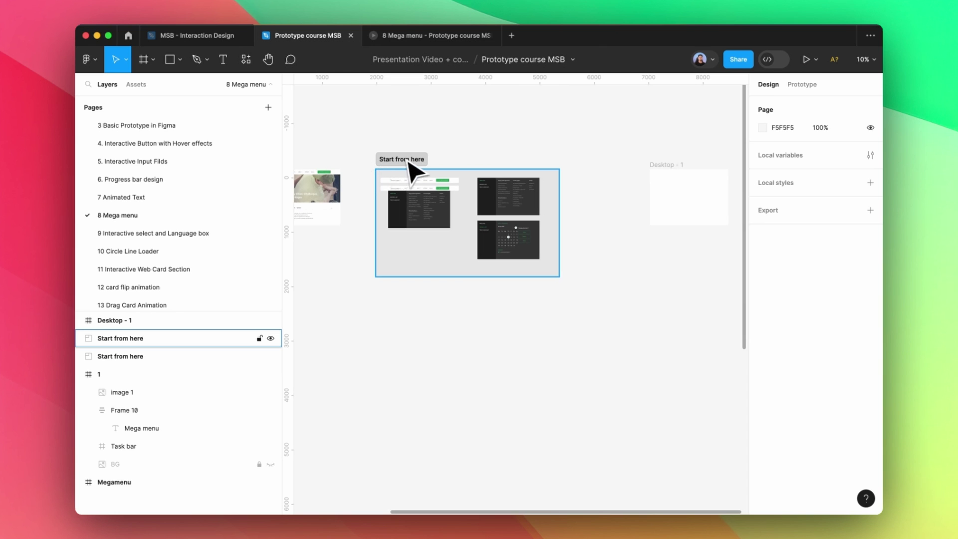
scroll(520, 197, up, 5)
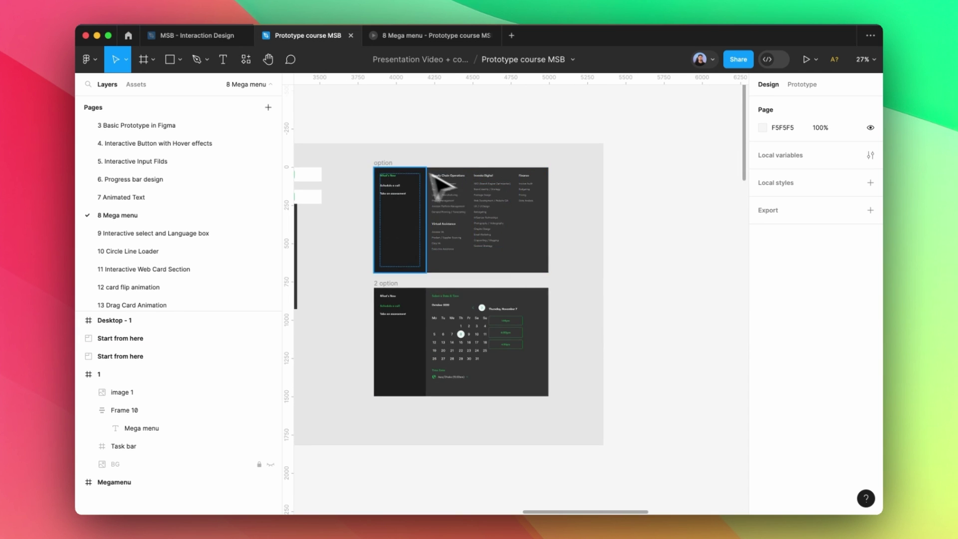
click(434, 199)
click(461, 294)
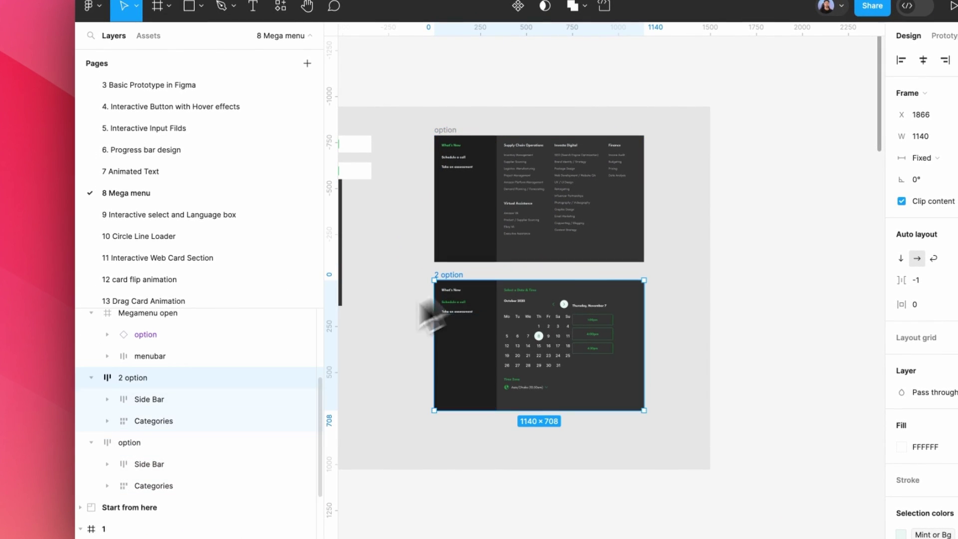
shift+click(133, 449)
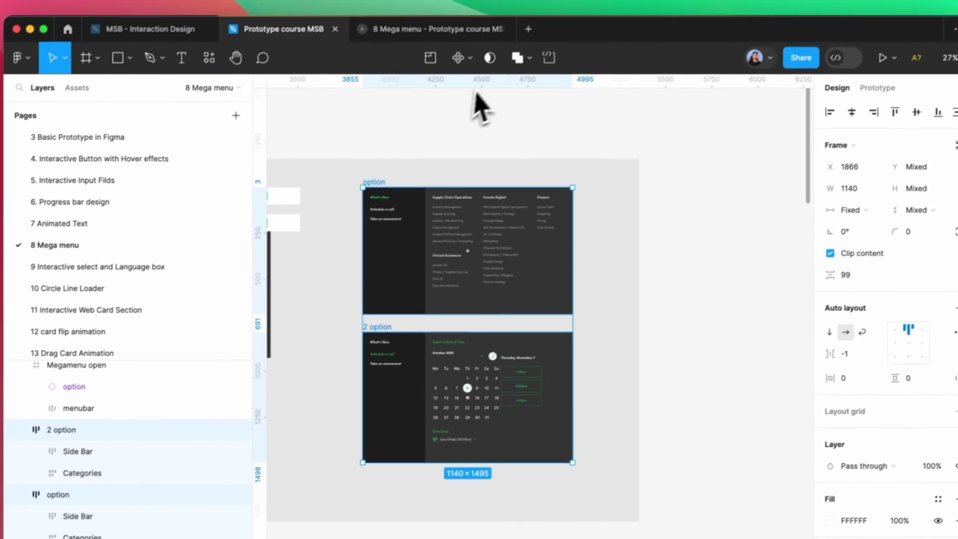
click(540, 7)
click(477, 131)
Add an On click interaction from "Schedule a call" in the option variant that changes to "2 option" with Instant animation.
click(865, 96)
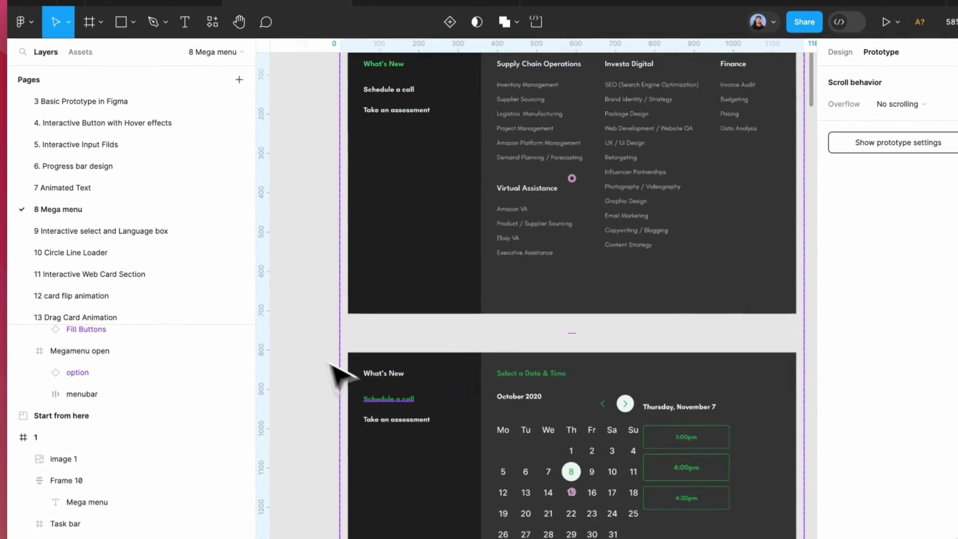
double_click(399, 102)
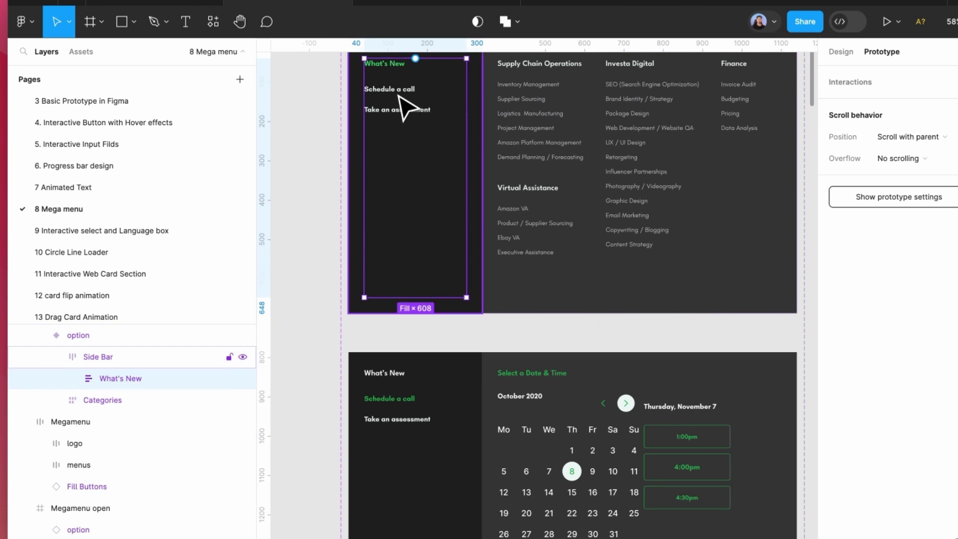
double_click(400, 106)
double_click(399, 97)
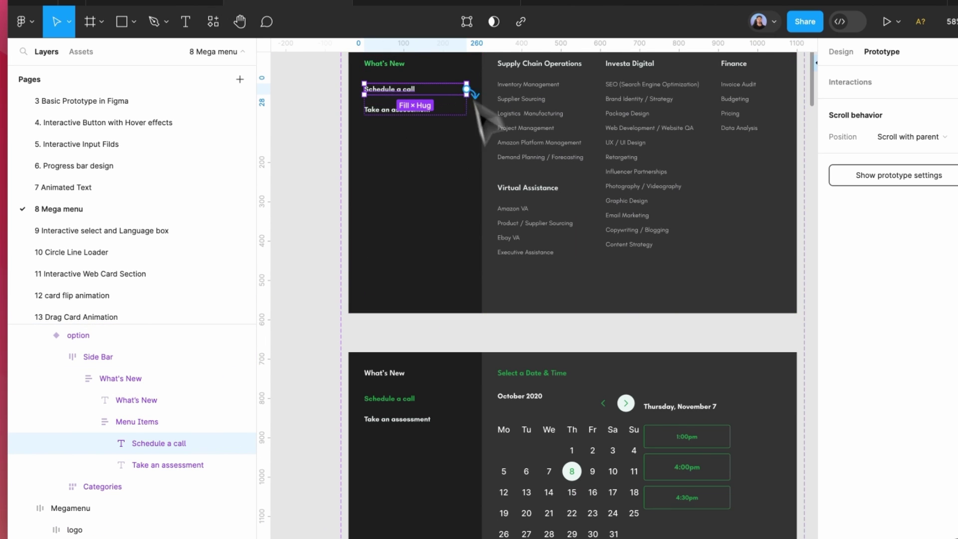
drag(467, 90, 537, 386)
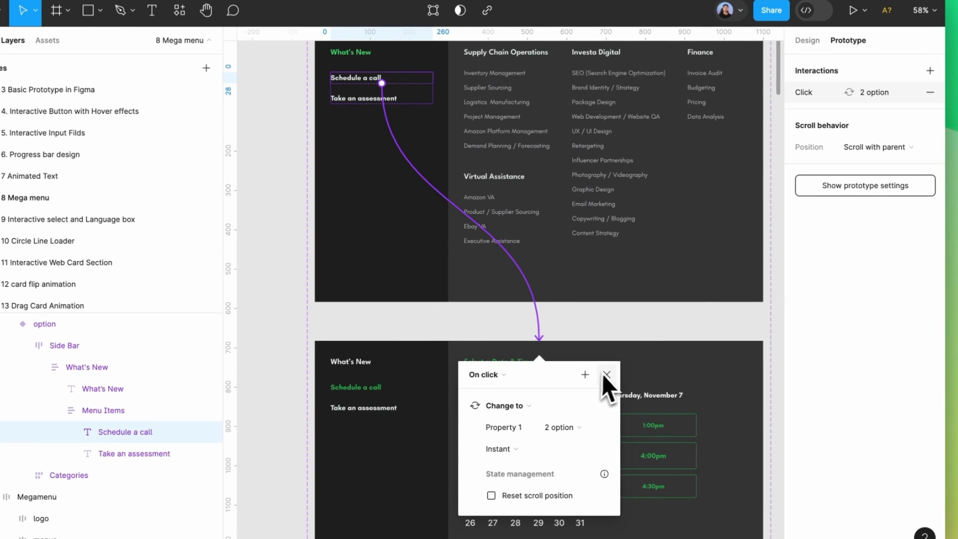
click(606, 374)
Add an On click interaction from "What's New" in the 2 option variant that changes to "option" with Instant animation.
click(364, 366)
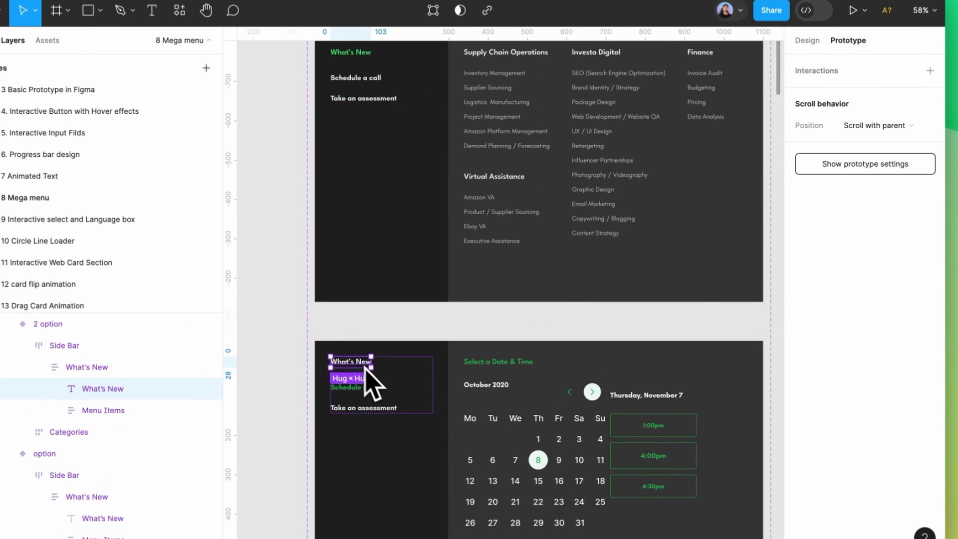
drag(371, 361, 459, 302)
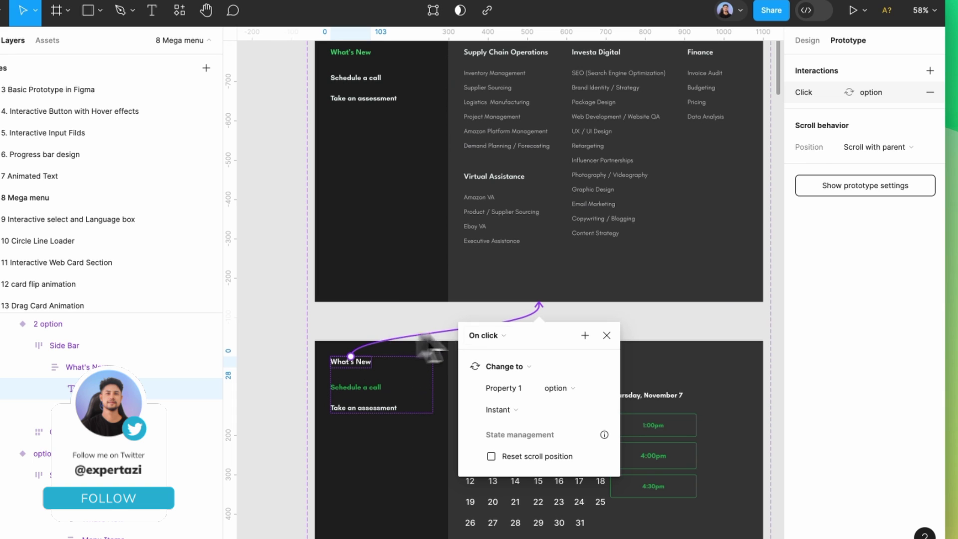
click(606, 335)
Rename the dropdown component set as optionnn.
scroll(601, 352, down, 4)
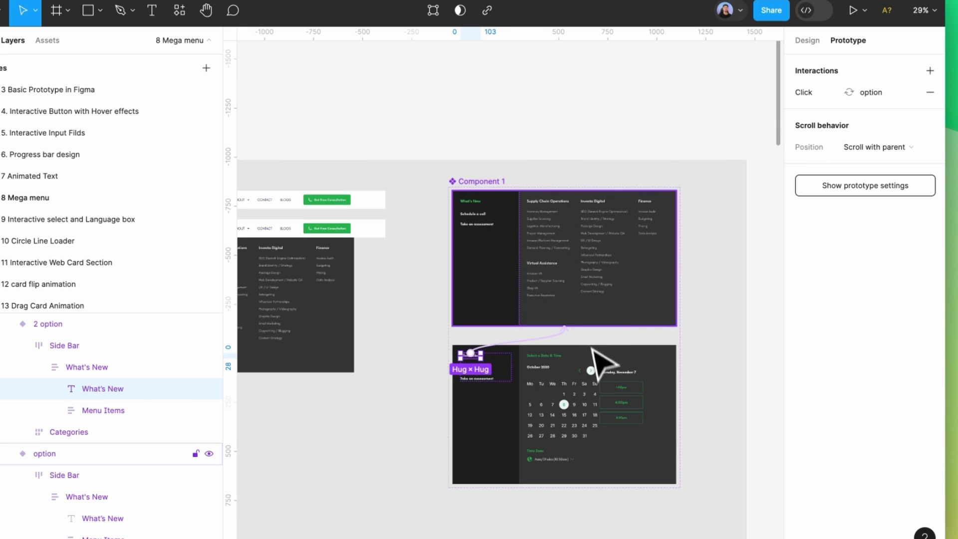
double_click(492, 182)
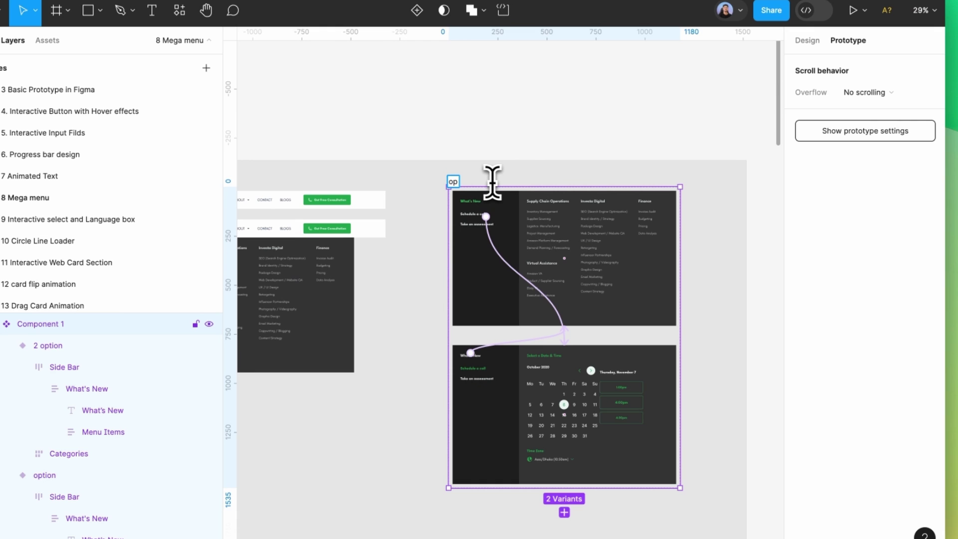
click(530, 142)
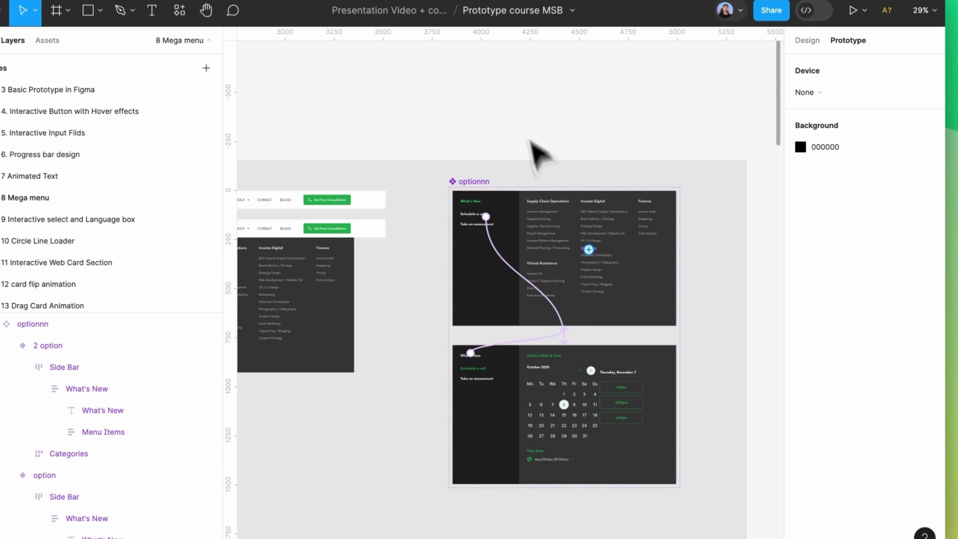
Place an instance of the optionnn component's option variant in the empty area below the Megamenu open frame.
scroll(622, 289, down, 3)
scroll(486, 282, up, 5)
scroll(633, 312, down, 3)
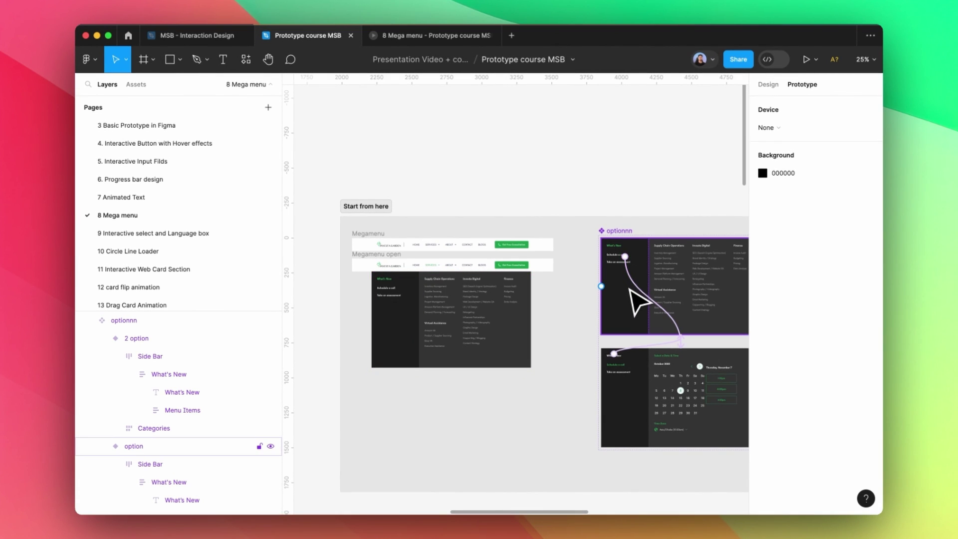
click(632, 297)
drag(631, 297, 490, 451)
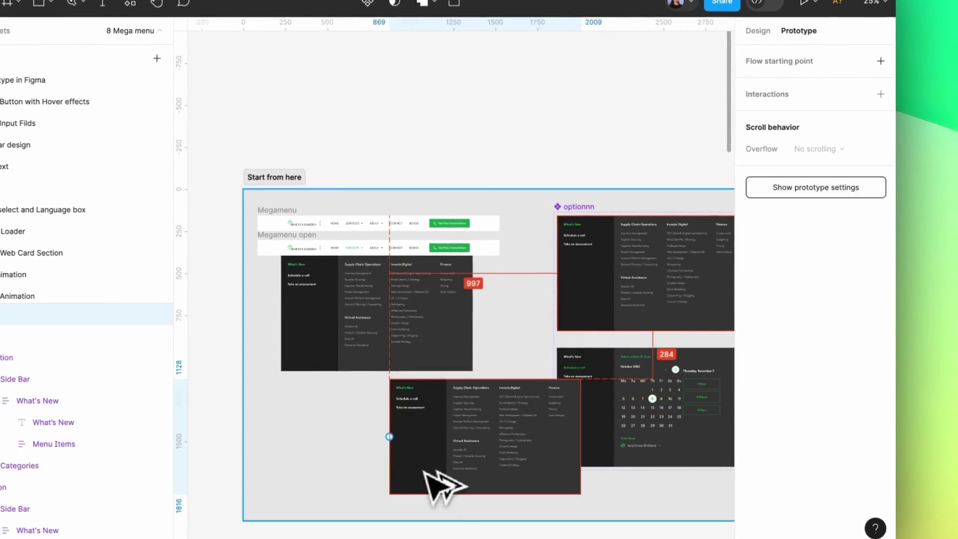
drag(424, 472, 427, 467)
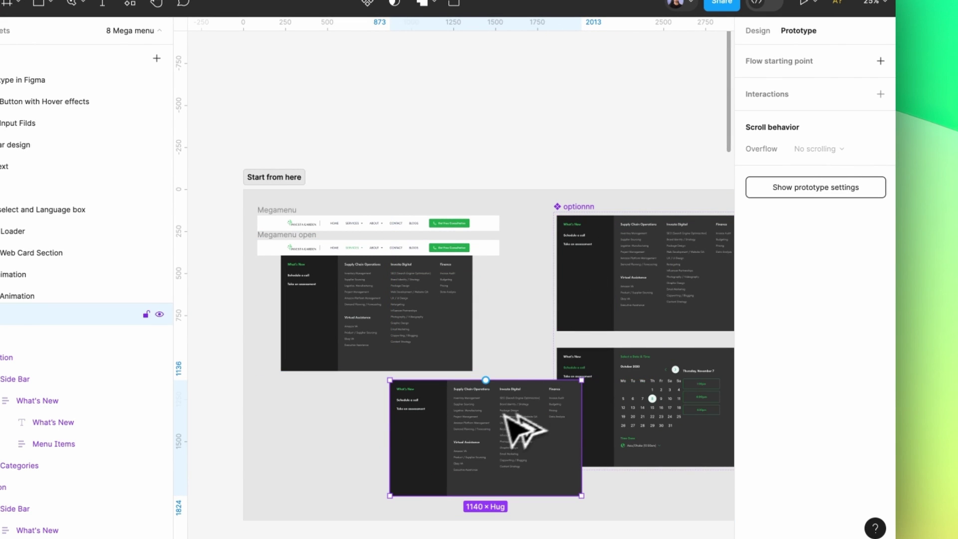
Switch the instance's Property 1 to "2 option" to check the variant, and set it back to "option".
click(758, 31)
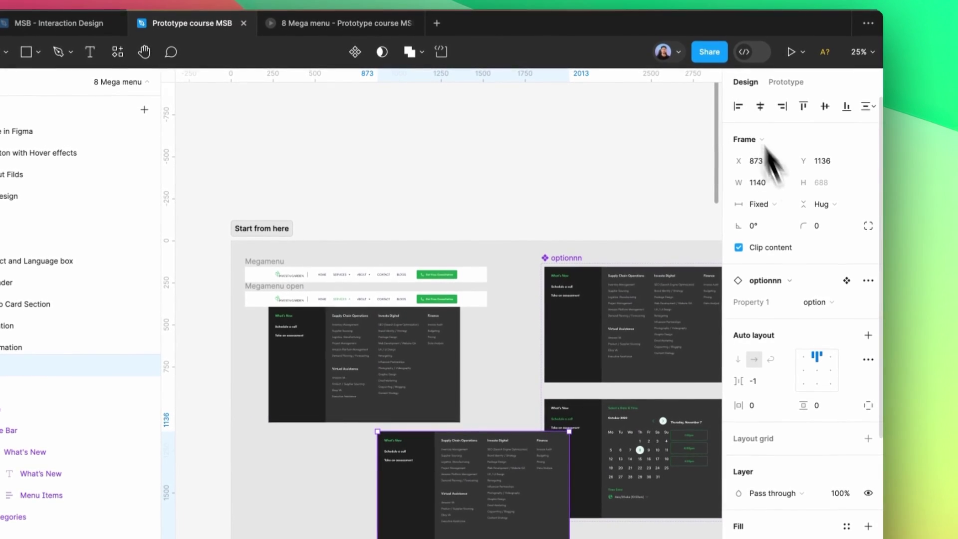
click(828, 304)
click(812, 291)
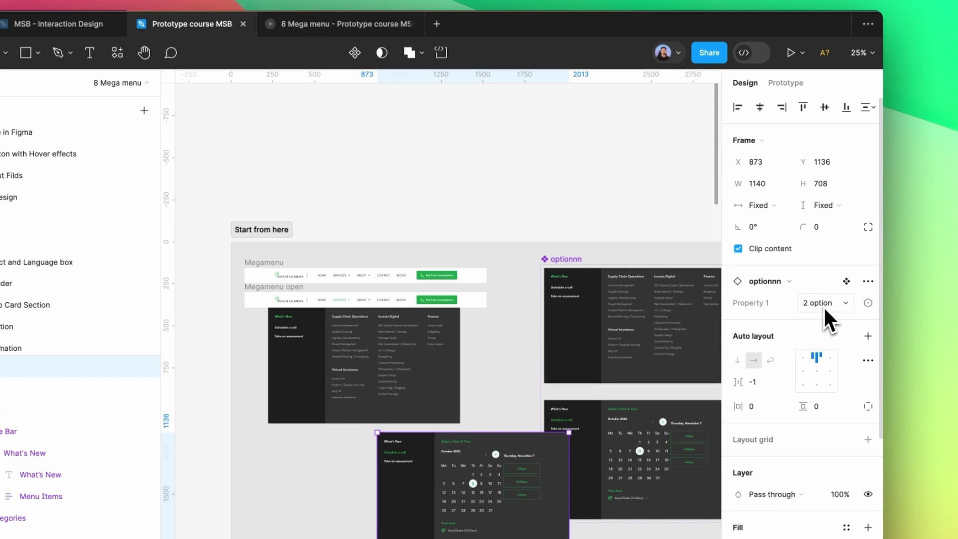
click(823, 304)
click(828, 324)
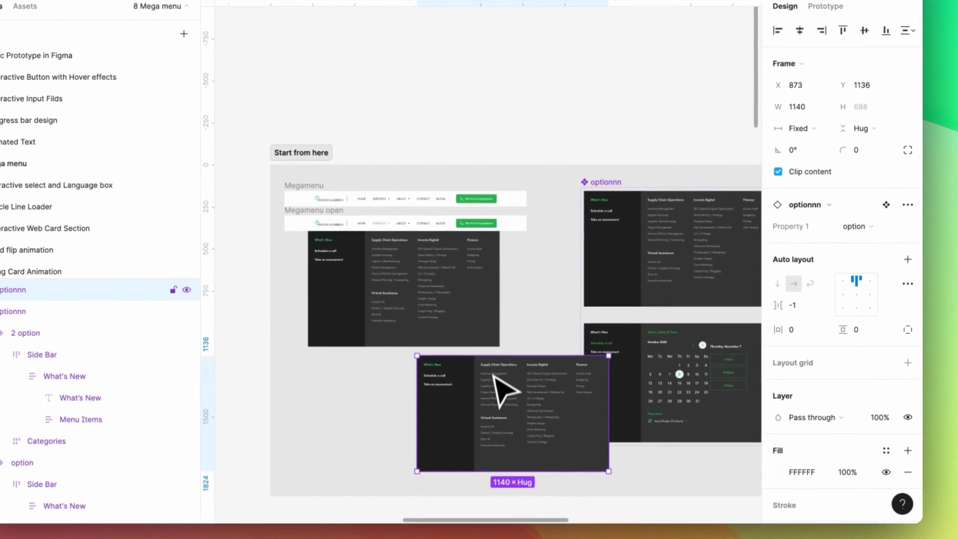
Replace the old option dropdown in the Megamenu open frame with the optionnn instance, aligned to the frame's horizontal centre and bottom.
drag(452, 461, 425, 470)
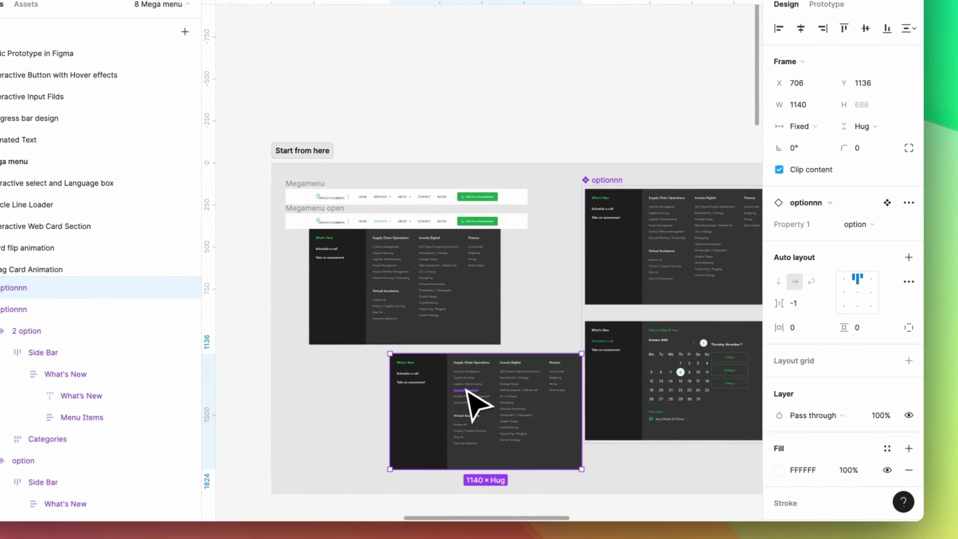
drag(467, 391, 391, 295)
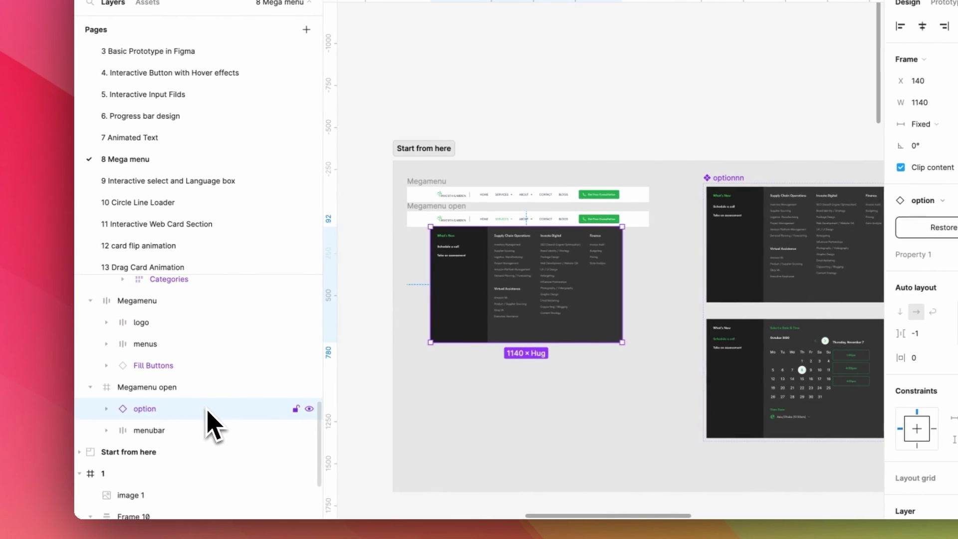
key(Delete)
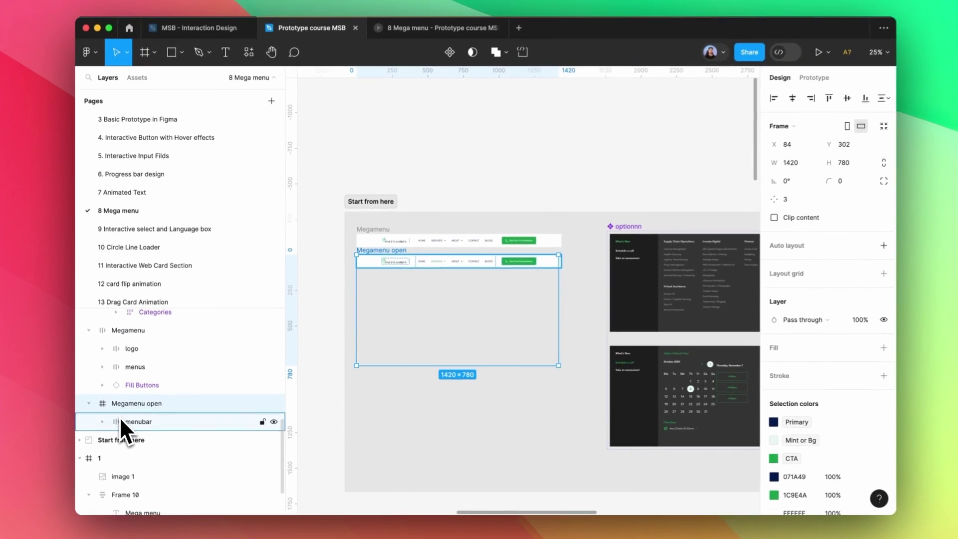
key(super+v)
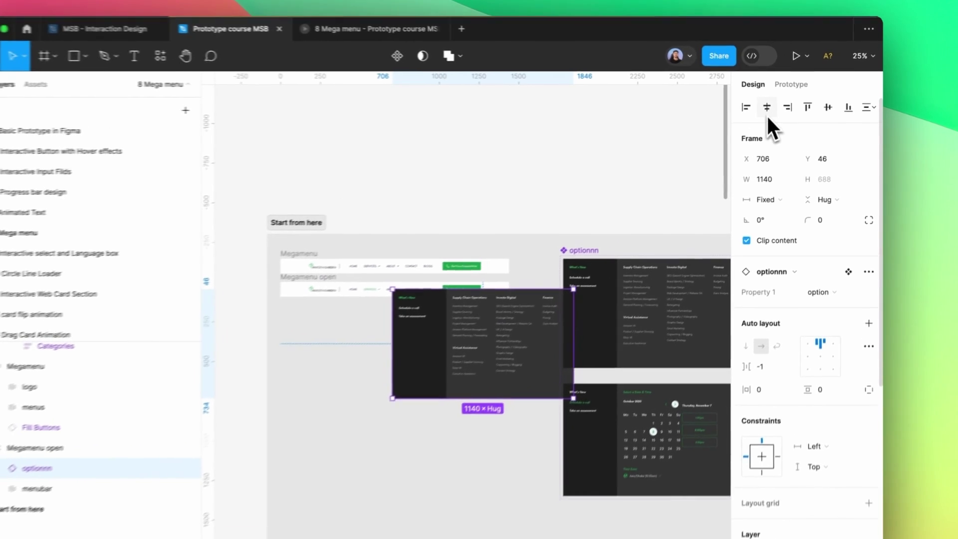
click(781, 105)
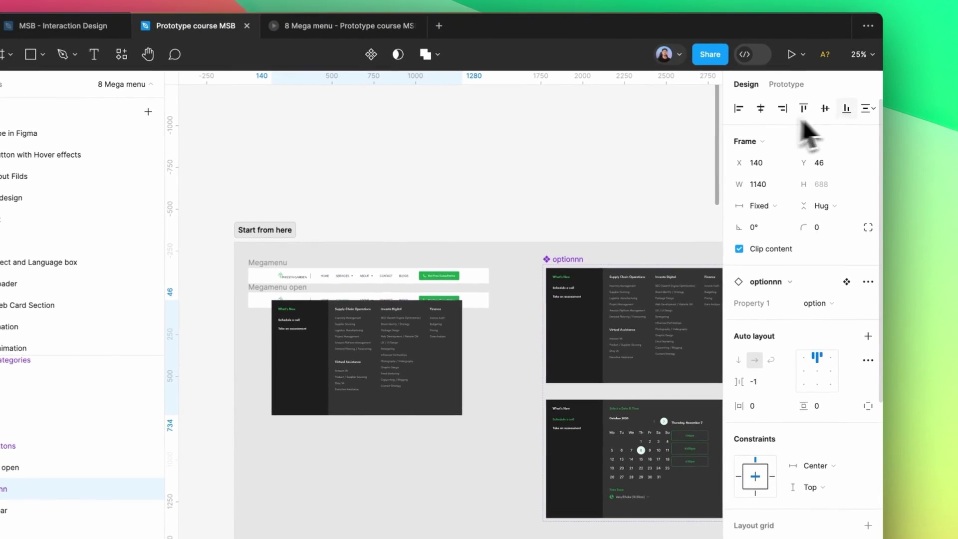
click(846, 110)
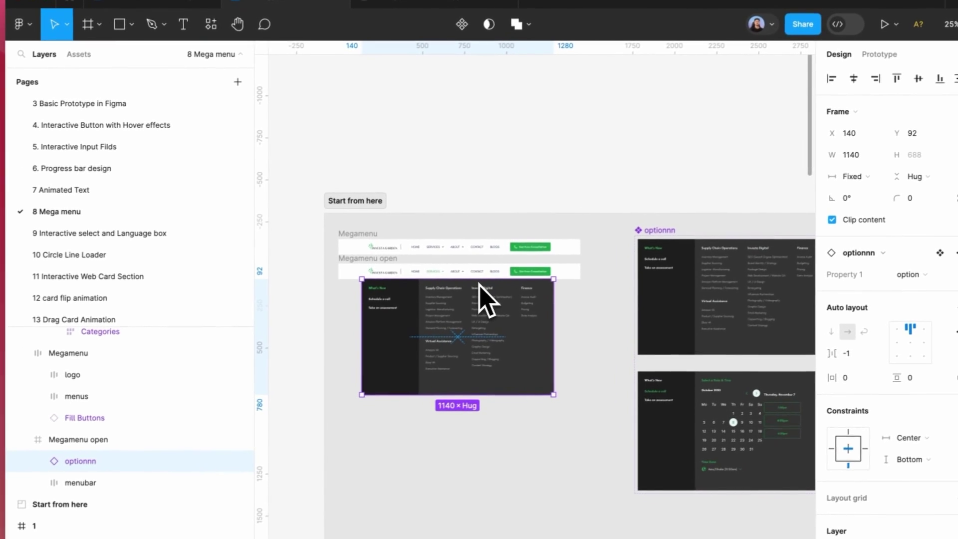
Combine the Megamenu and Megamenu open frames into one component set.
click(616, 259)
drag(601, 230, 418, 398)
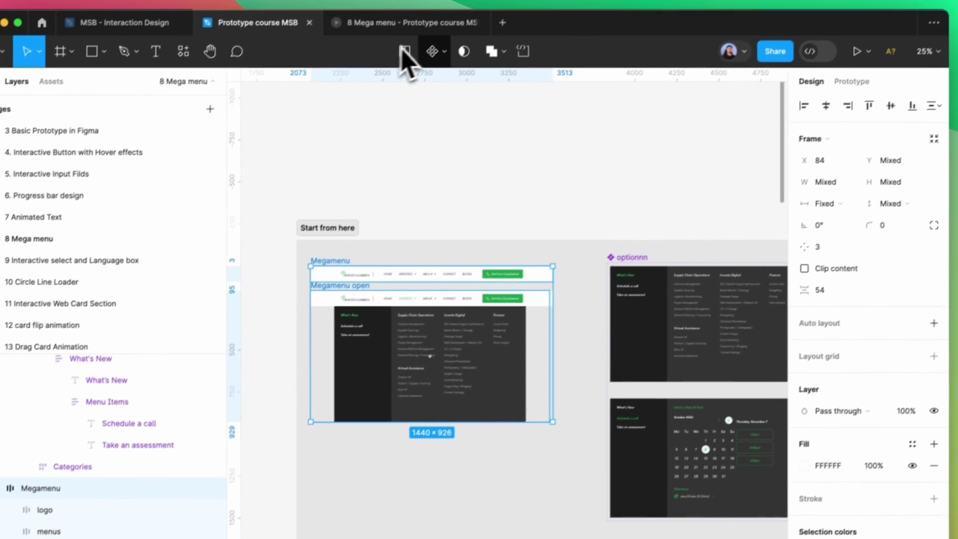
click(469, 22)
click(471, 88)
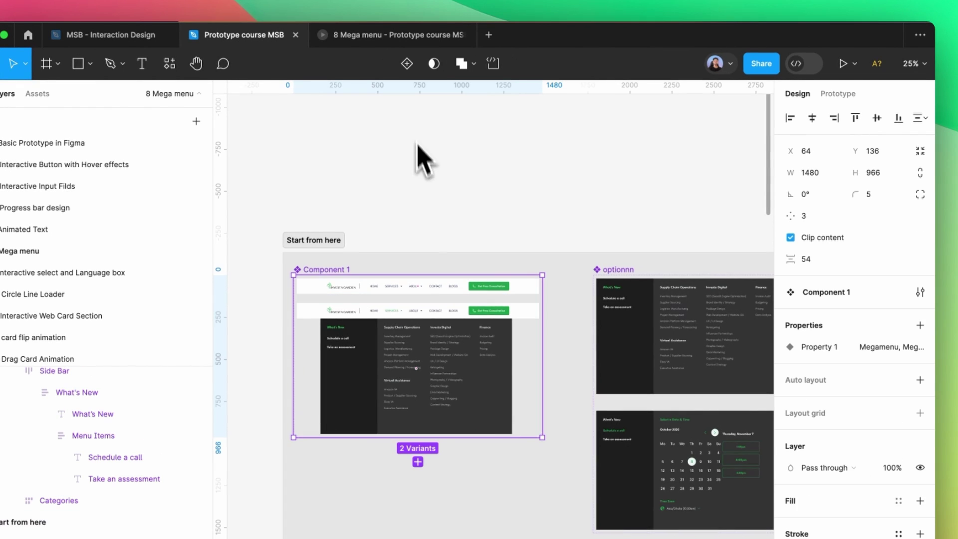
Link the SERVICES item in the closed Megamenu variant to the Megamenu open variant with a prototype connection.
scroll(414, 304, up, 5)
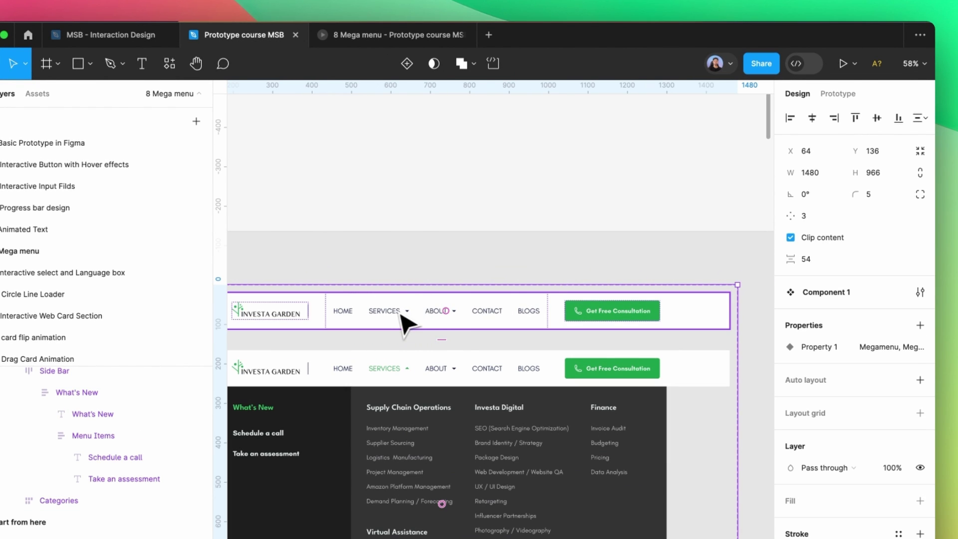
double_click(405, 324)
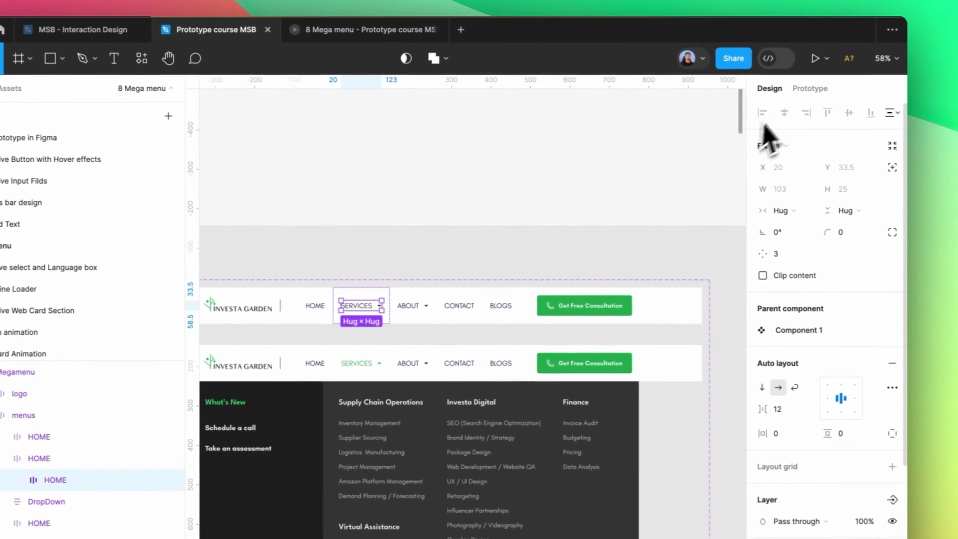
click(838, 94)
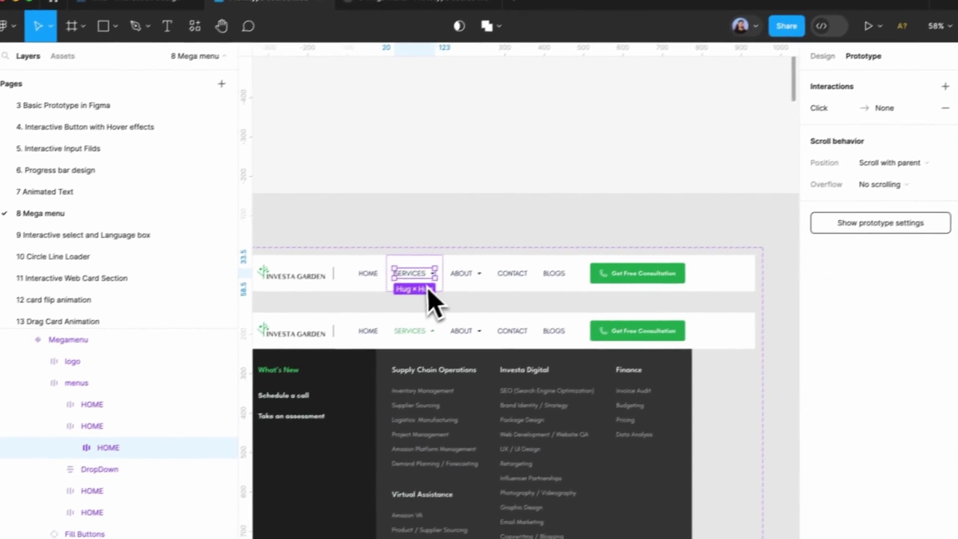
mouse_move(436, 277)
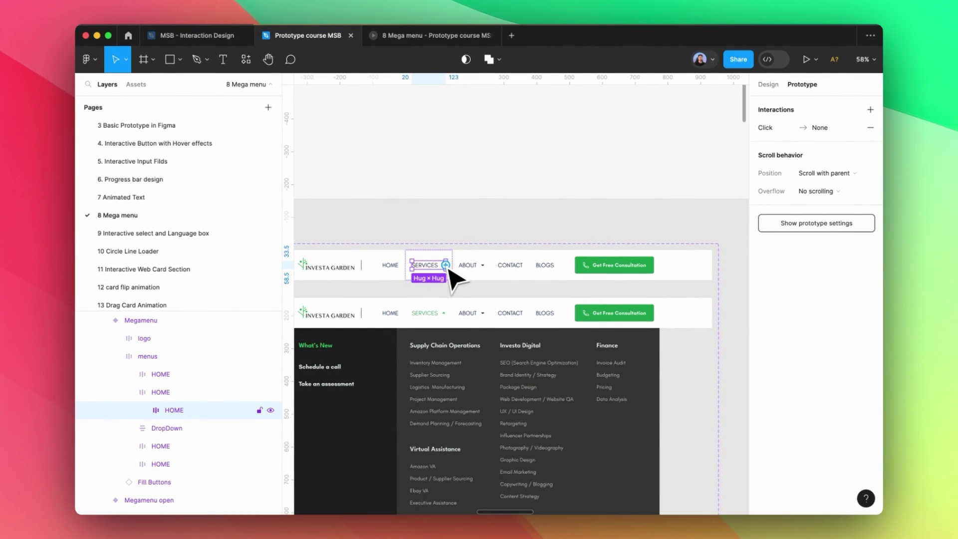
drag(446, 267, 444, 306)
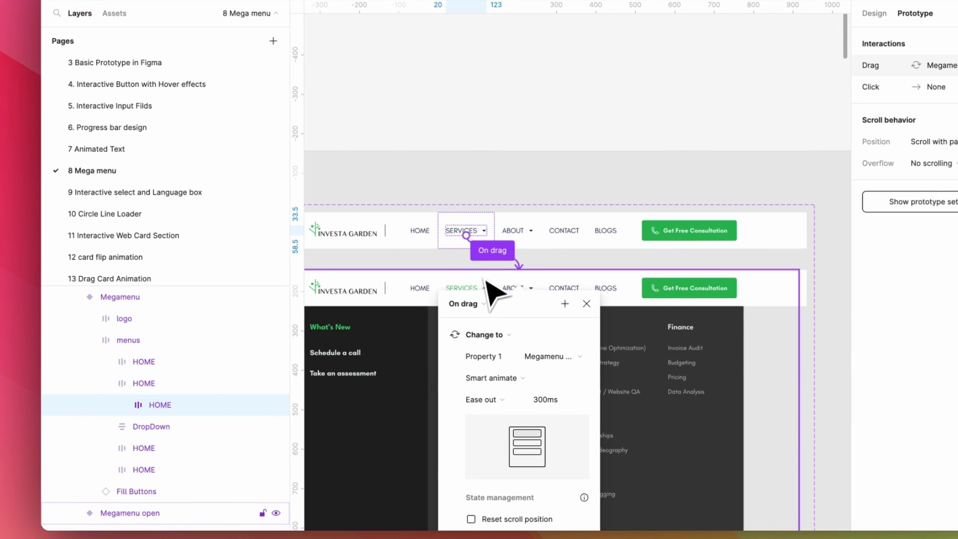
Set the SERVICES interaction's trigger to Mouse enter and its animation to Instant.
click(476, 305)
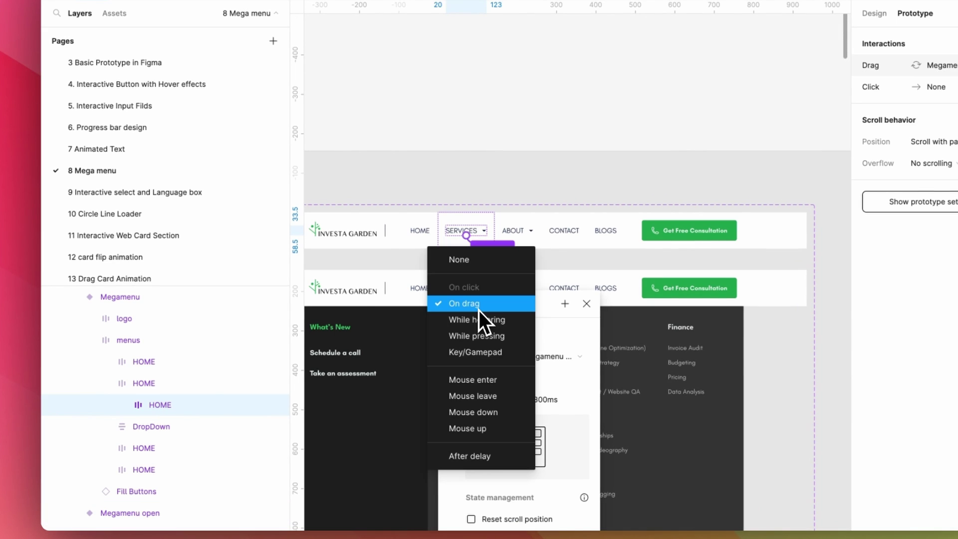
click(485, 381)
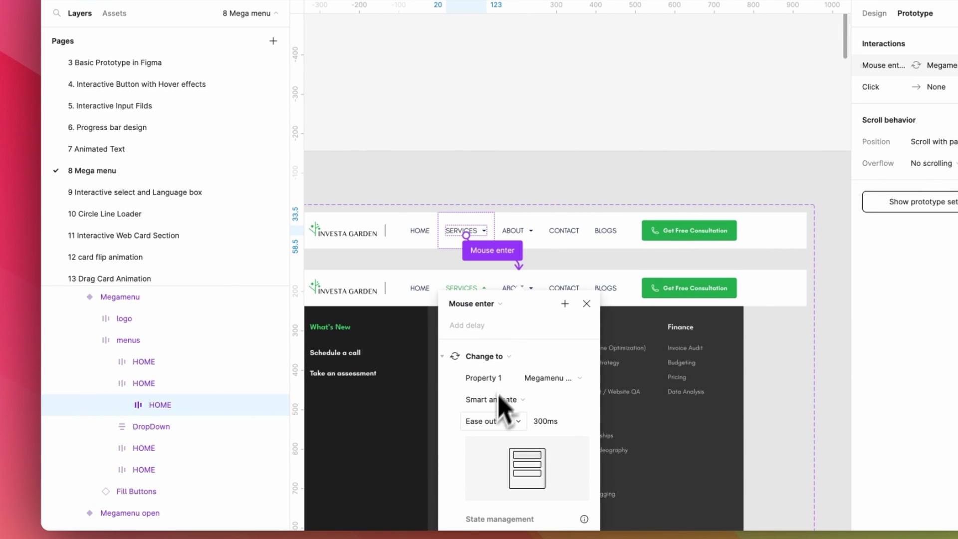
click(499, 396)
click(504, 368)
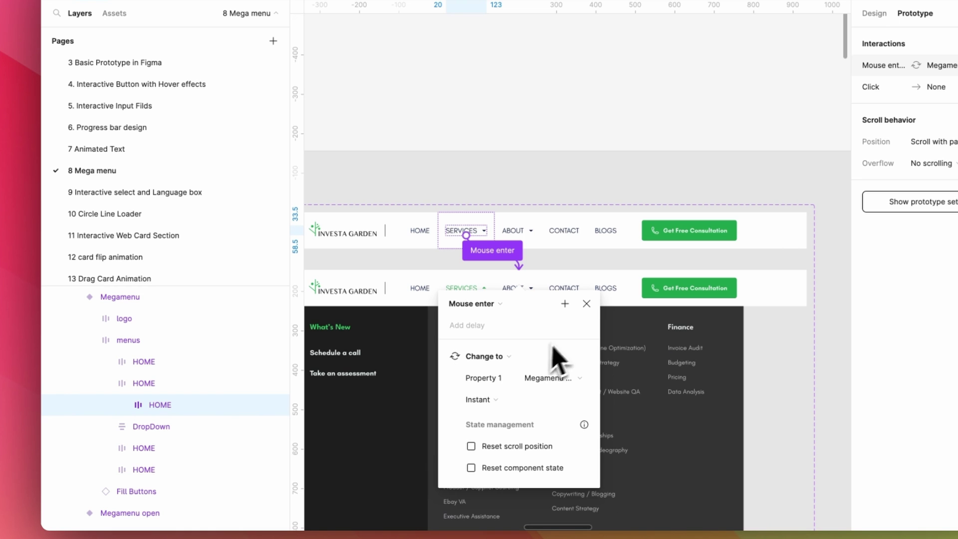
click(586, 304)
Connect the optionnn dropdown in Megamenu open back to the Megamenu variant with a Mouse leave trigger.
double_click(453, 319)
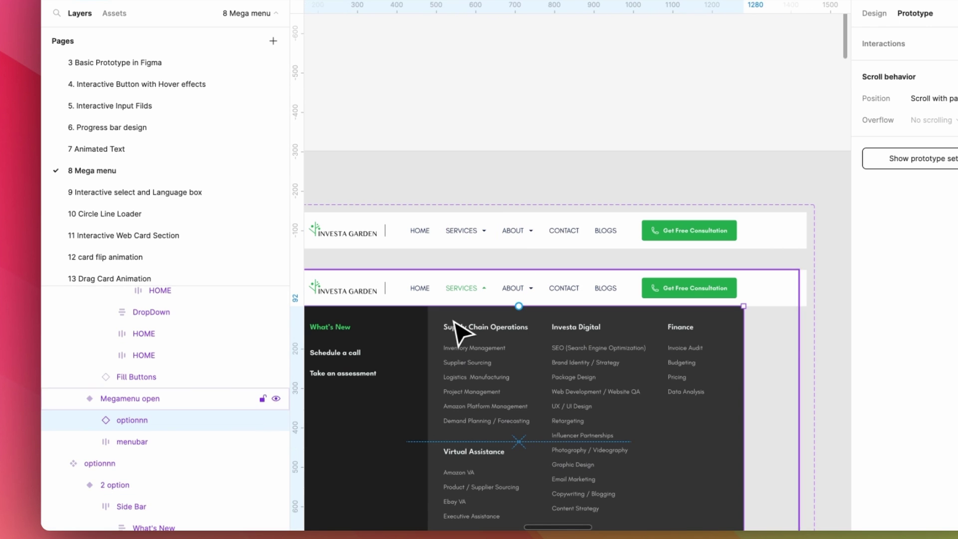
double_click(454, 320)
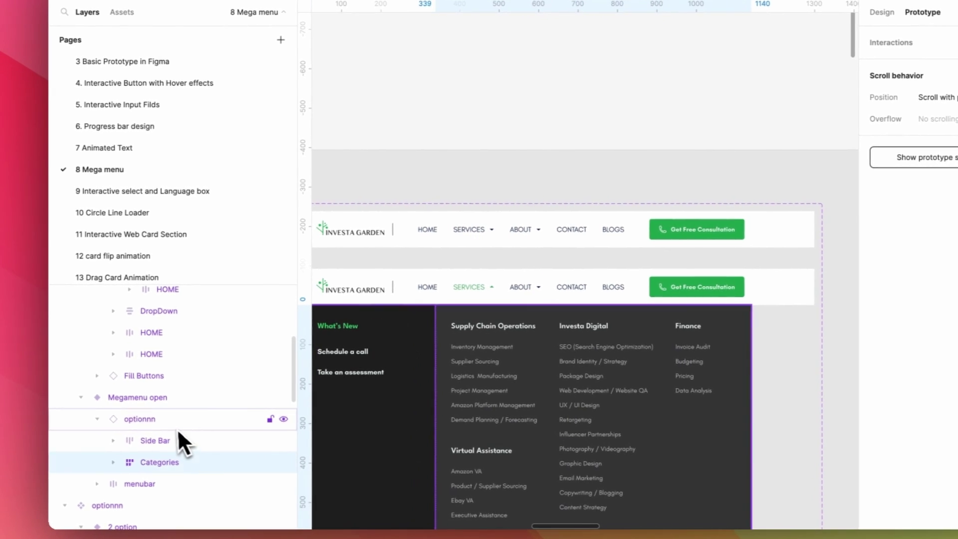
click(178, 427)
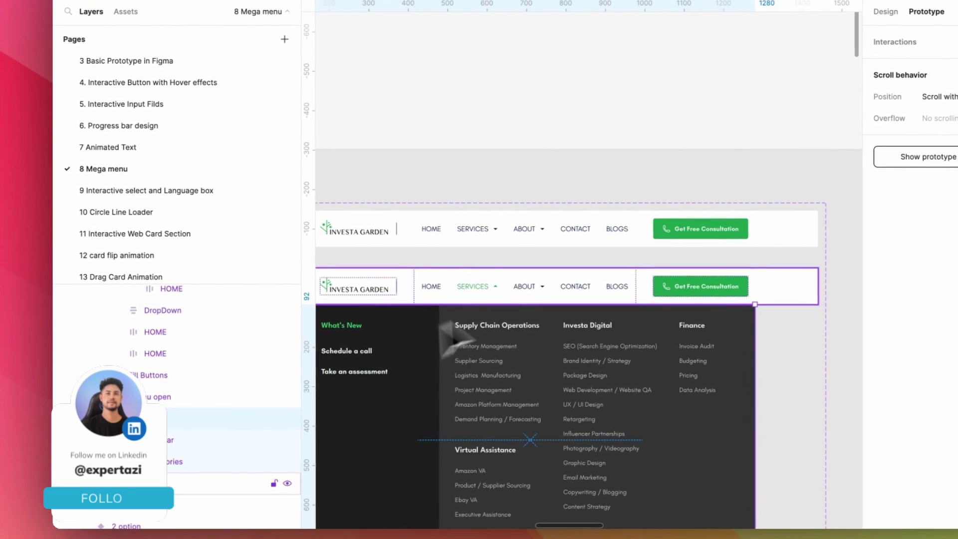
drag(547, 259, 547, 250)
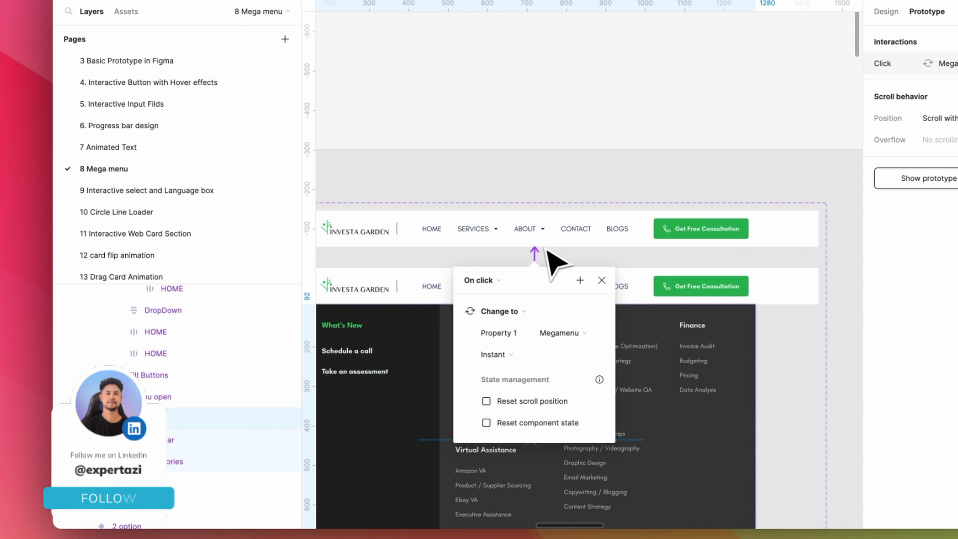
click(498, 286)
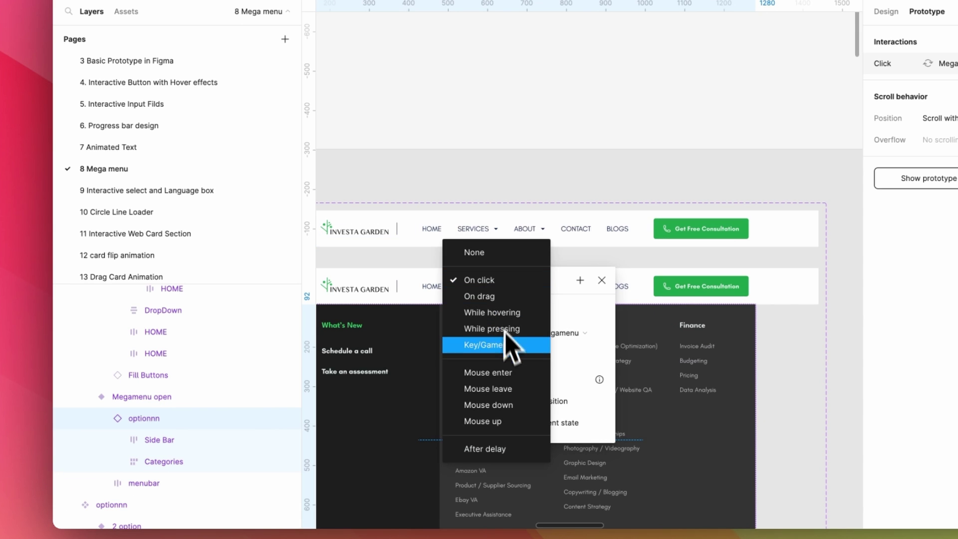
click(506, 393)
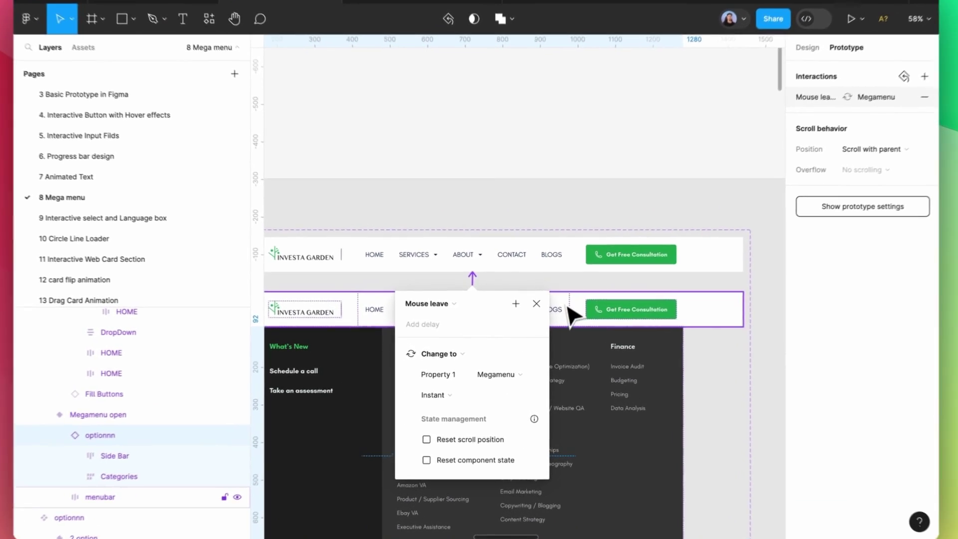
Connect the BLOGS item in Megamenu open to the Megamenu variant with a Mouse leave trigger.
click(556, 316)
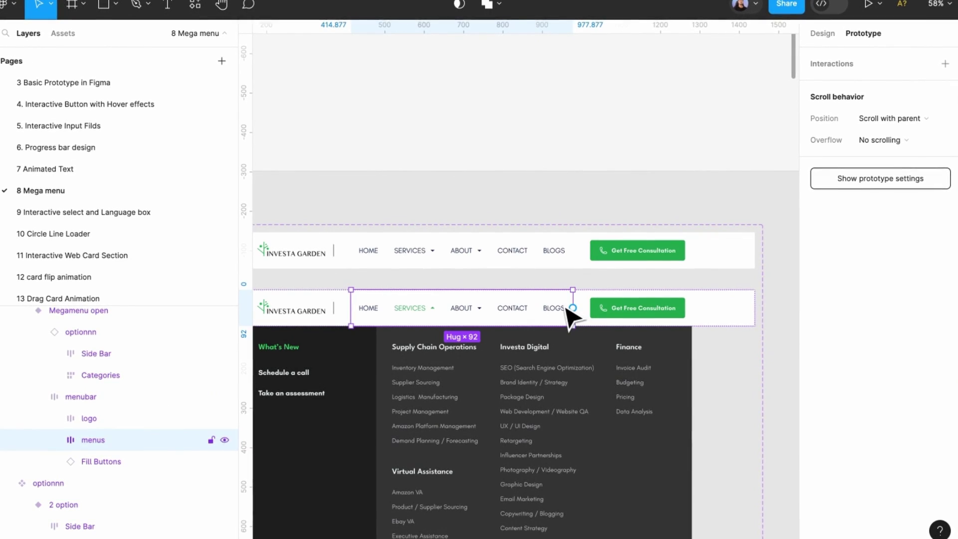
click(567, 309)
drag(573, 308, 579, 275)
click(432, 303)
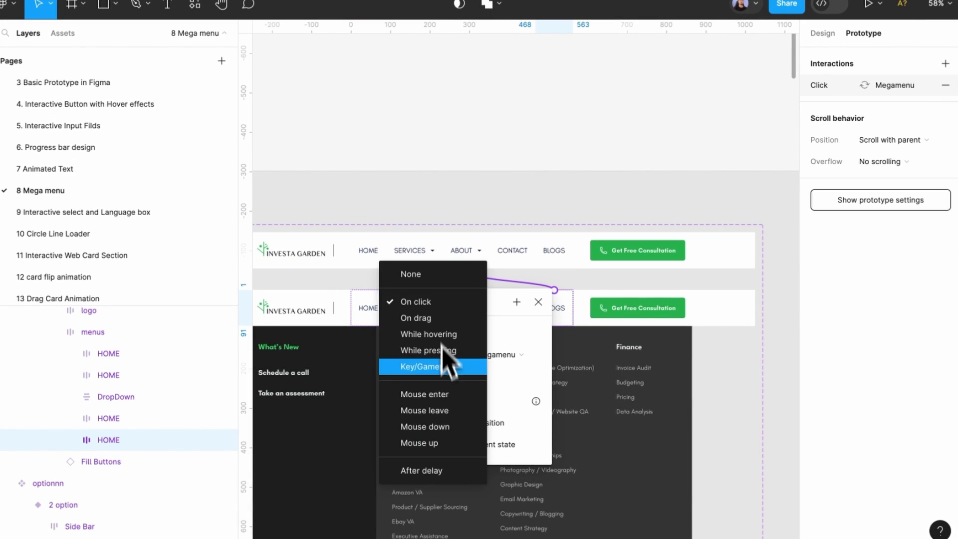
click(447, 415)
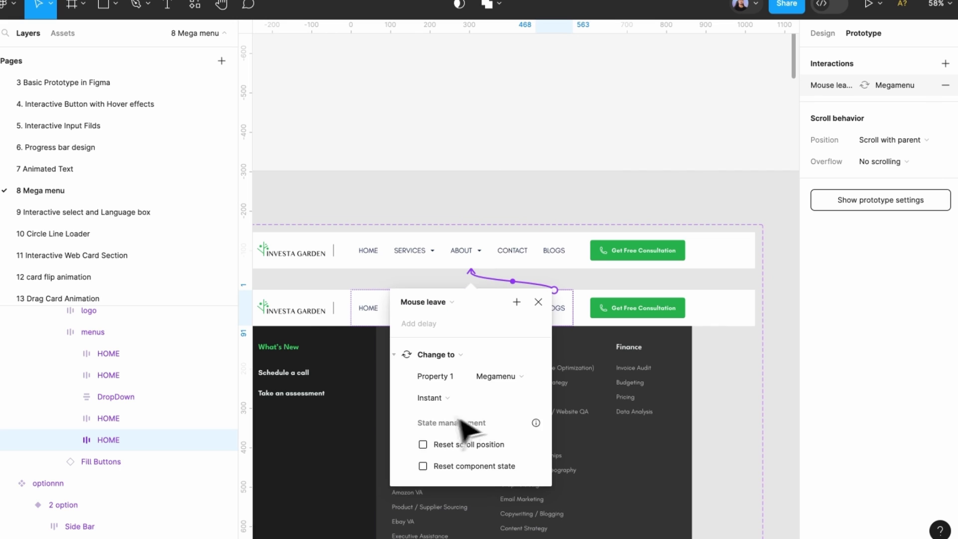
click(549, 314)
Add a Mouse leave interaction from the CONTACT item in Megamenu open to the Megamenu variant.
click(512, 312)
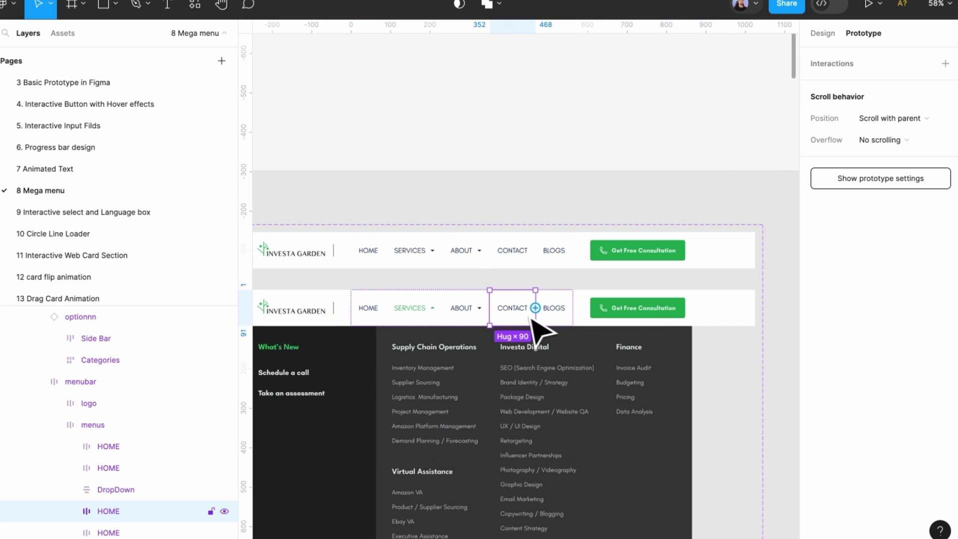
drag(549, 310, 551, 261)
click(424, 302)
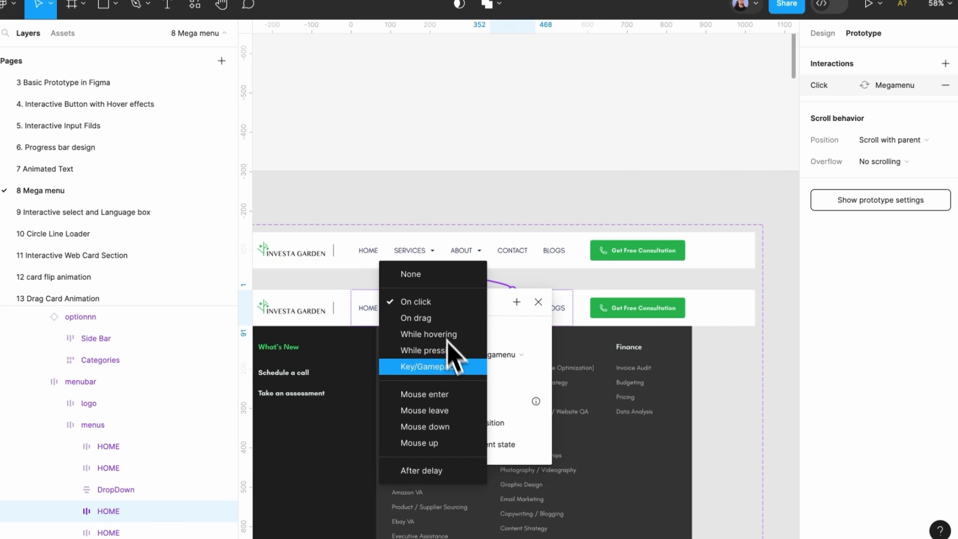
click(453, 408)
click(581, 368)
Link the ABOUT dropdown item in Megamenu open to the Megamenu variant on Mouse leave.
scroll(440, 300, up, 5)
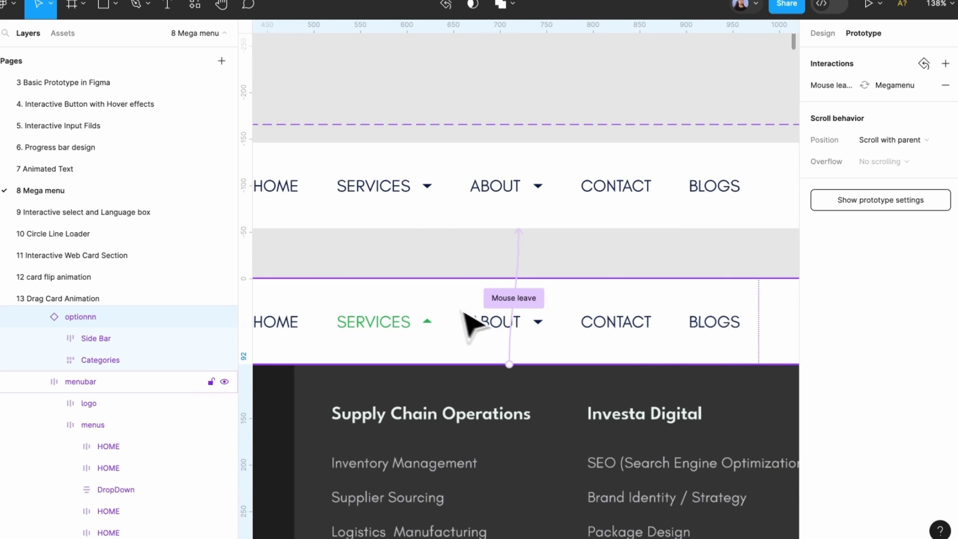
click(491, 325)
click(492, 329)
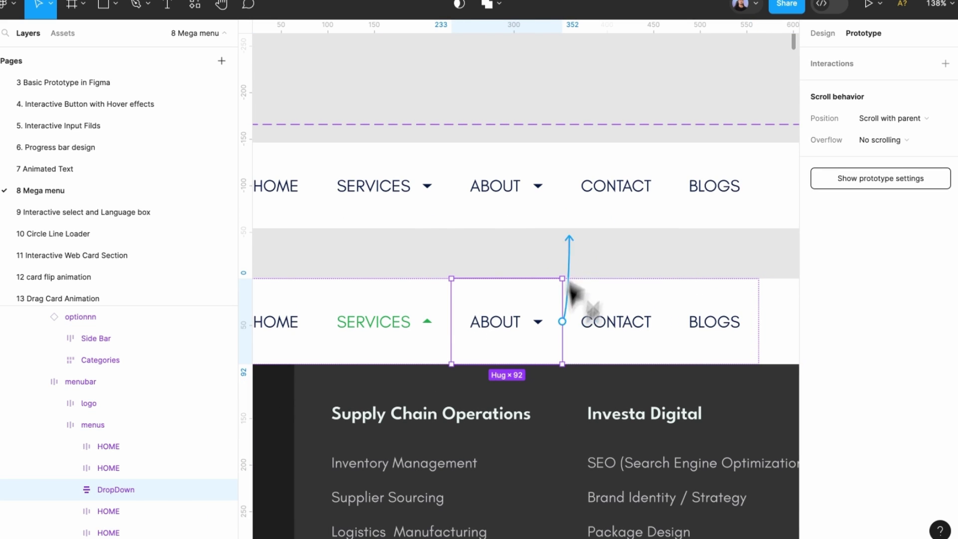
drag(570, 283, 570, 235)
click(486, 267)
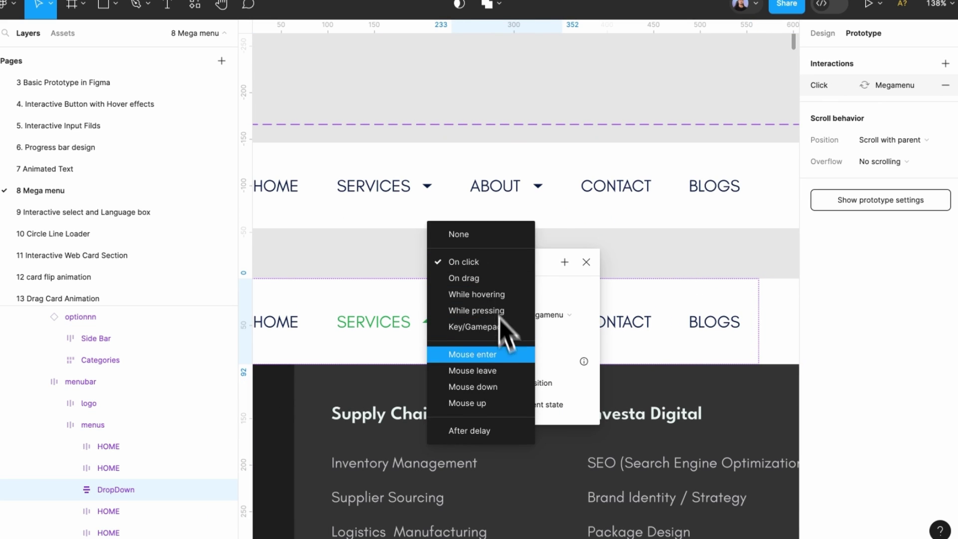
click(505, 370)
Link the HOME item in Megamenu open to the Megamenu variant on Mouse leave, and clear the selection.
scroll(698, 387, down, 3)
scroll(423, 354, up, 3)
click(431, 349)
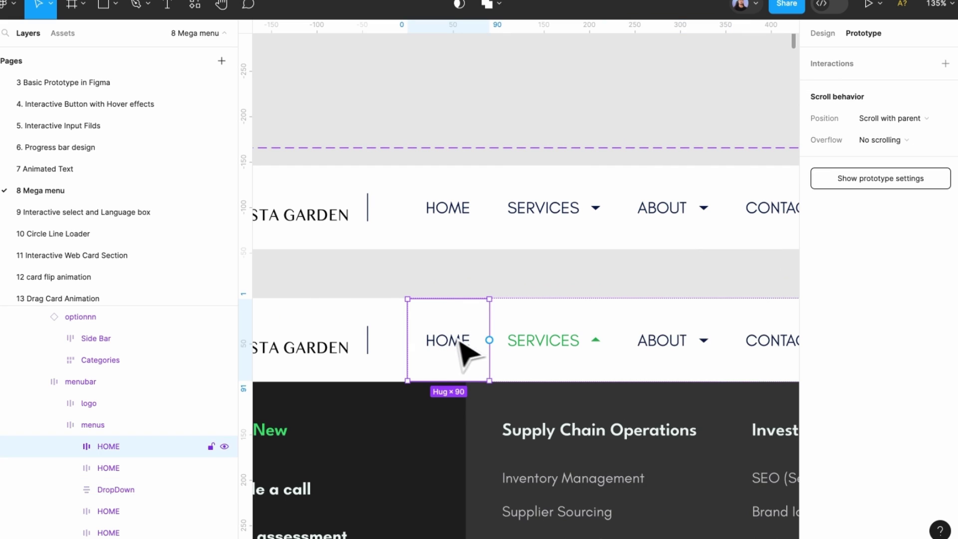
drag(489, 340, 524, 262)
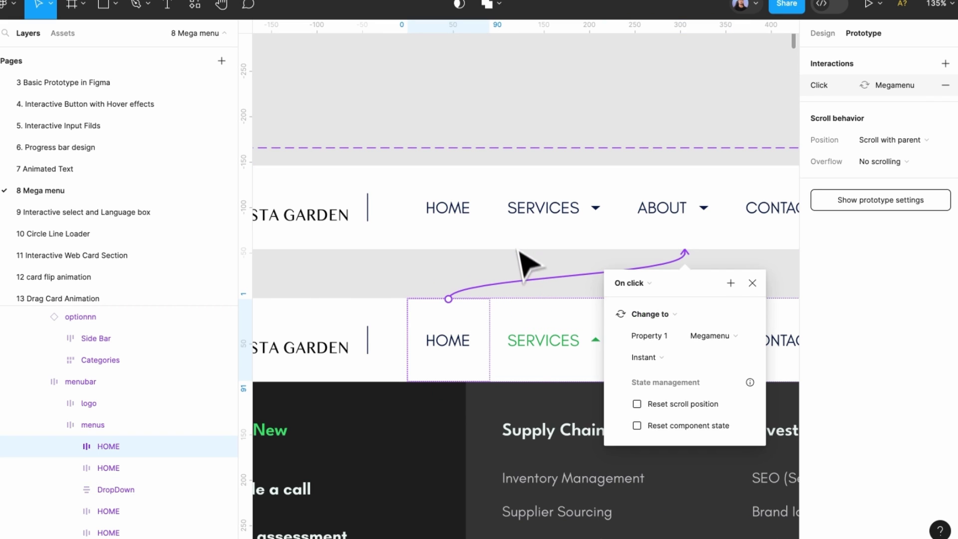
click(631, 283)
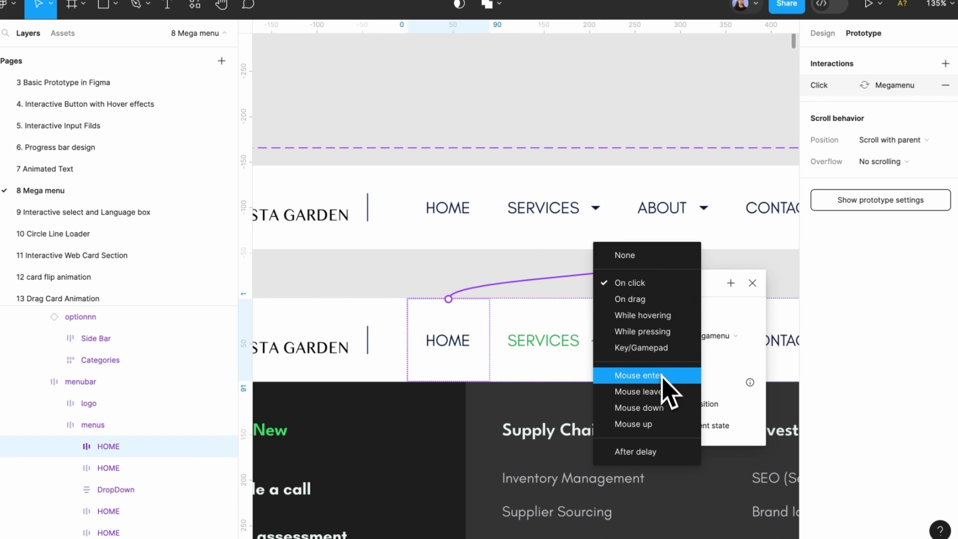
click(663, 392)
scroll(517, 307, down, 6)
click(417, 236)
Review the prototype connections between the two Component 1 variants, including the SERVICES item's interaction.
scroll(414, 238, down, 3)
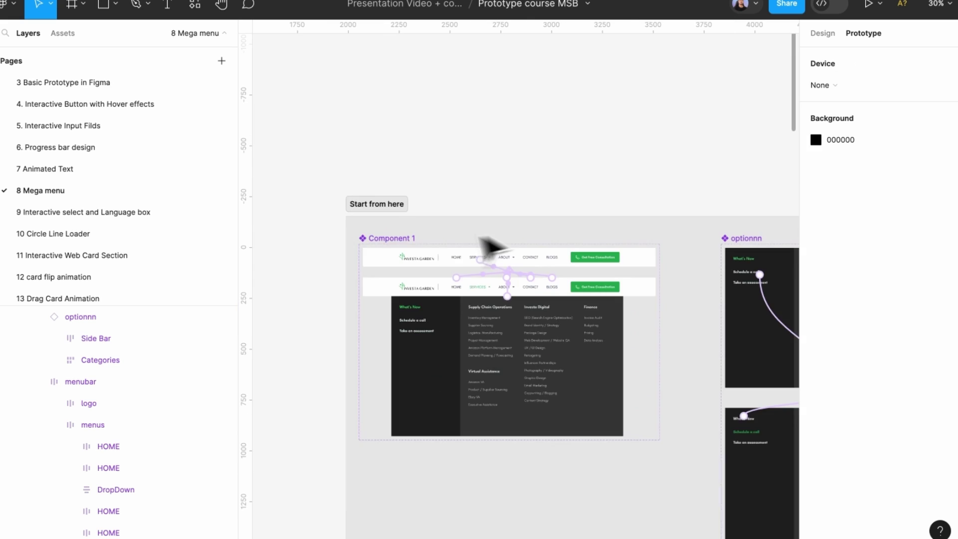
scroll(482, 273, up, 5)
scroll(499, 309, up, 3)
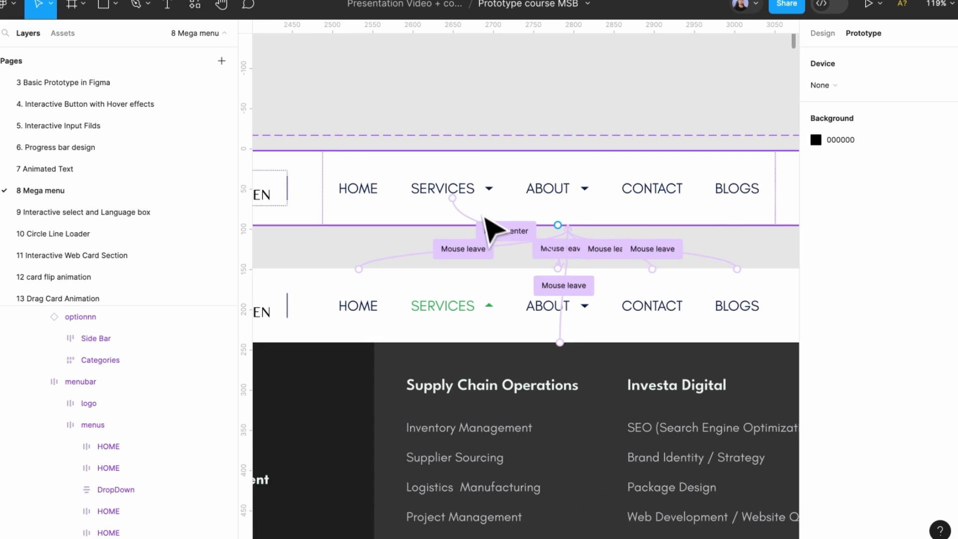
click(463, 204)
scroll(435, 245, down, 3)
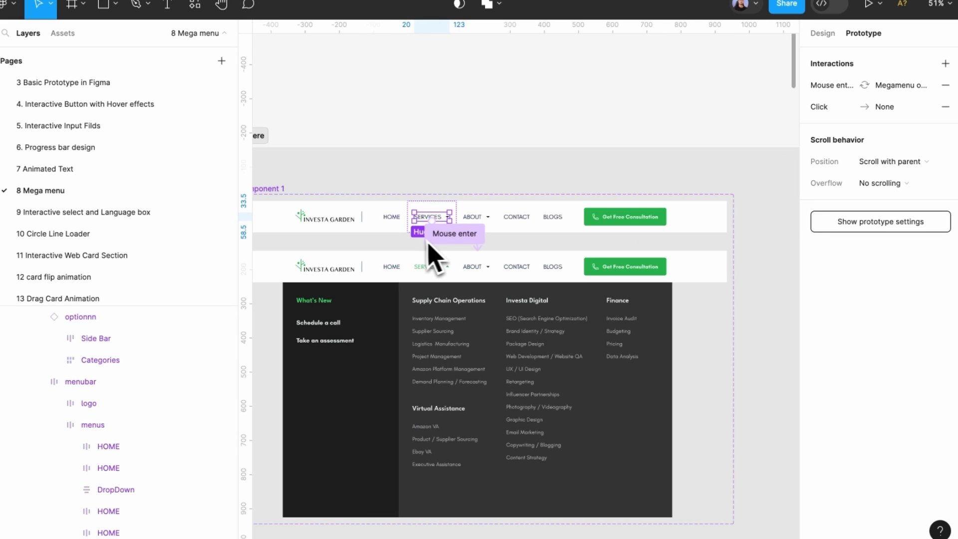
scroll(415, 240, down, 5)
scroll(582, 257, up, 2)
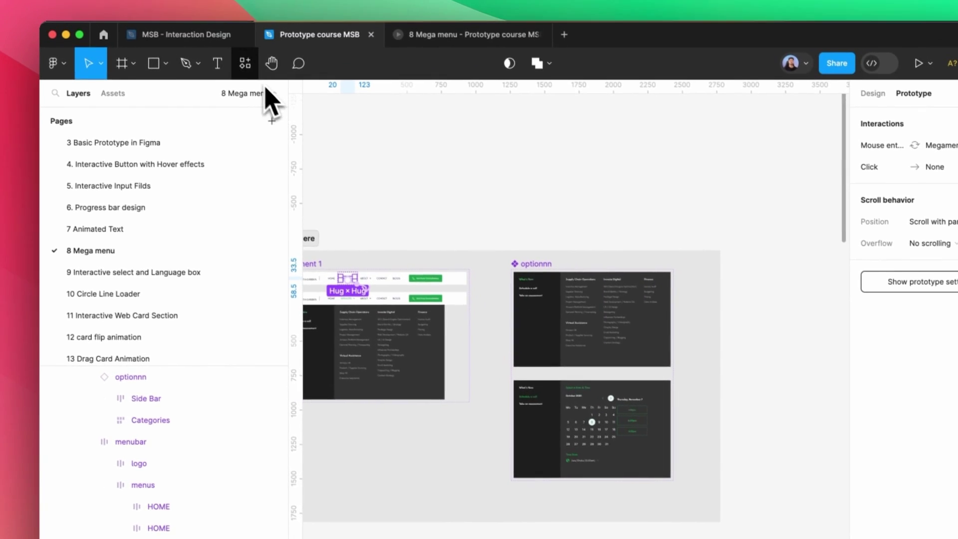
Search the local components for "1" and place an instance of the mega menu's Component 1 on the canvas.
click(220, 34)
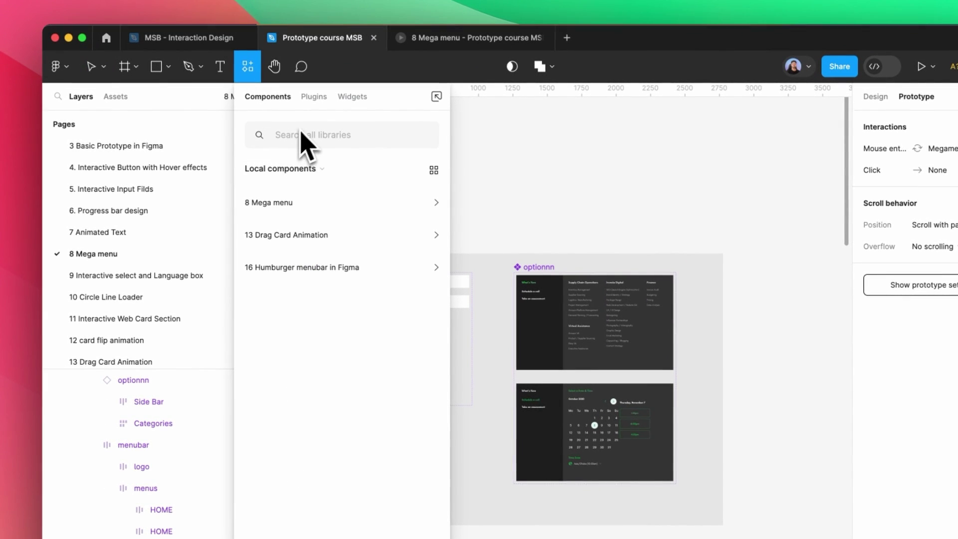
drag(379, 107, 639, 246)
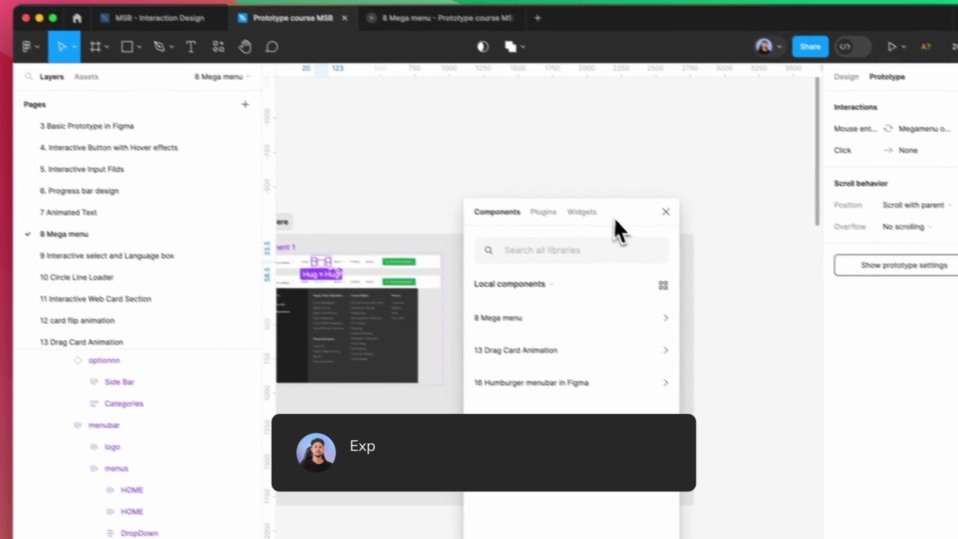
scroll(314, 253, up, 3)
scroll(437, 239, down, 3)
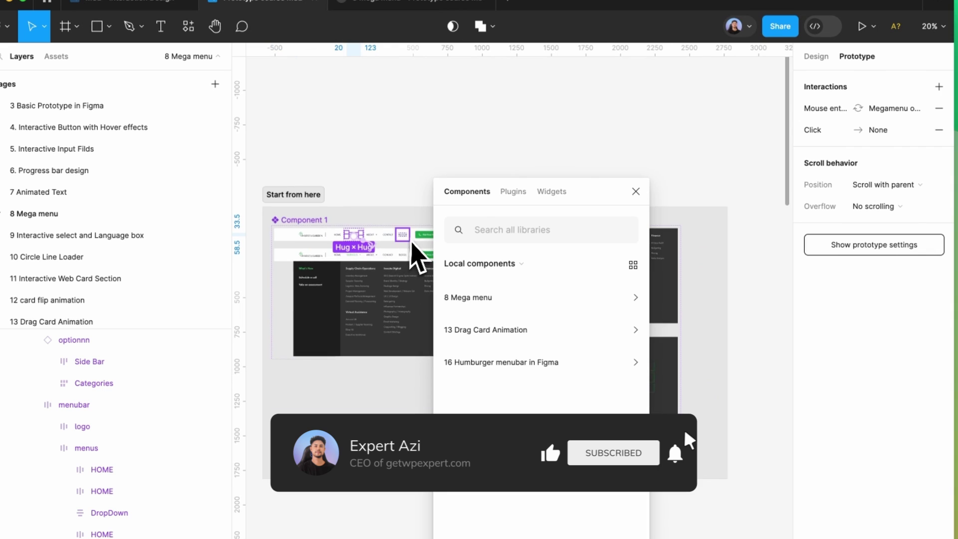
text(1)
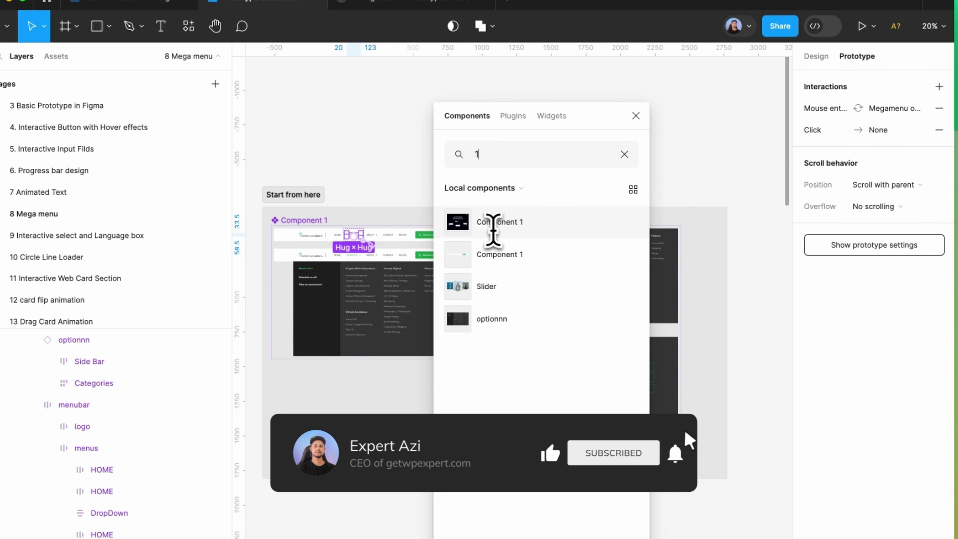
drag(529, 271, 773, 350)
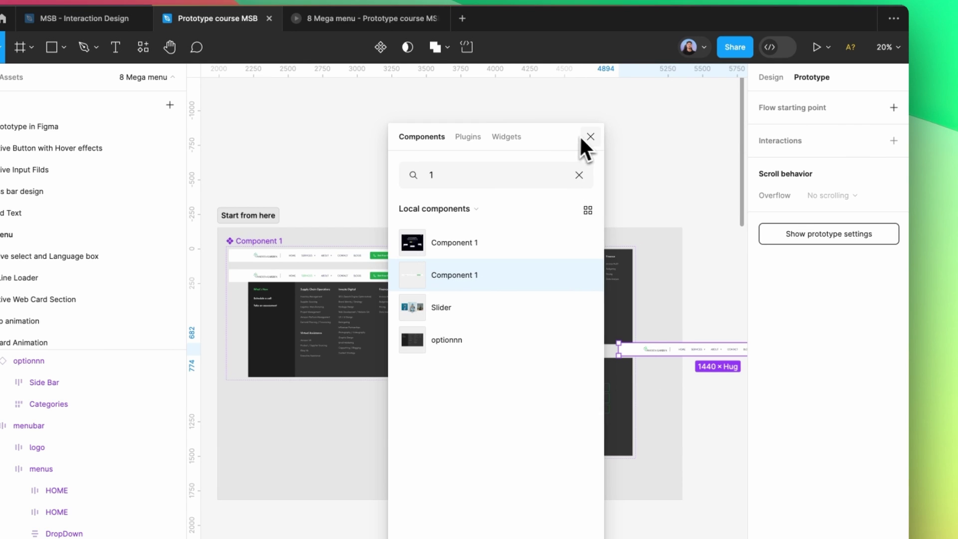
click(589, 136)
Move the Component 1 instance into the Desktop - 1 frame and align it to the frame's top edge, centred horizontally.
scroll(450, 200, down, 4)
scroll(649, 270, up, 4)
drag(462, 265, 606, 266)
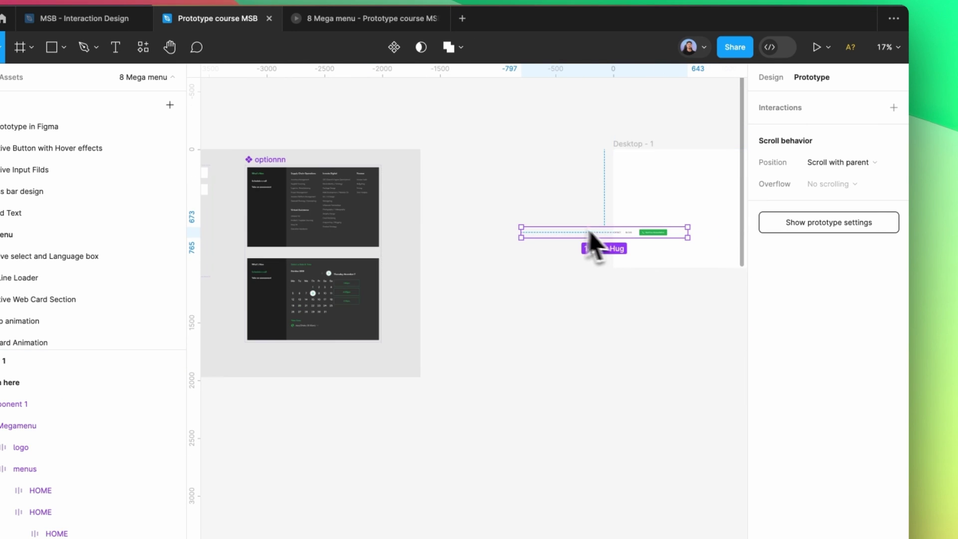
scroll(648, 209, up, 5)
click(760, 99)
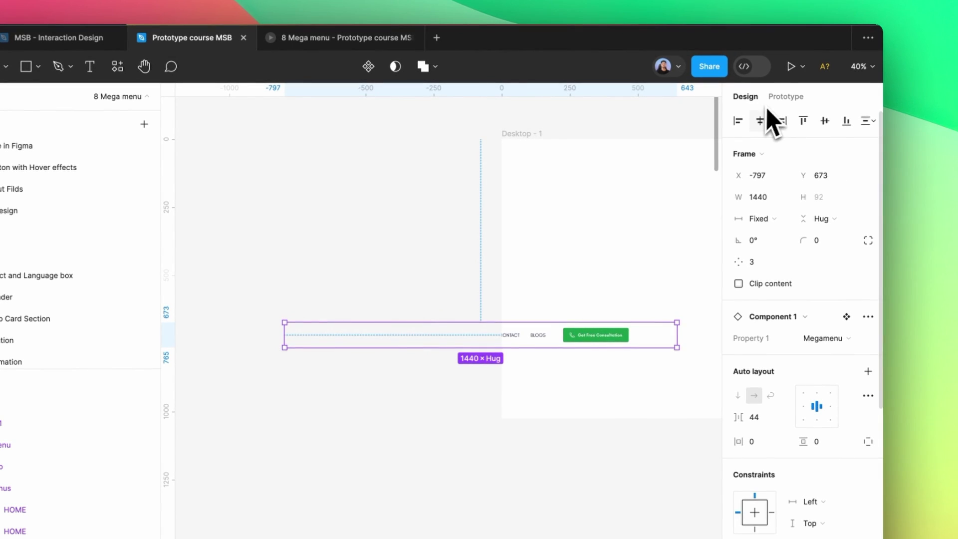
click(780, 124)
scroll(599, 194, down, 3)
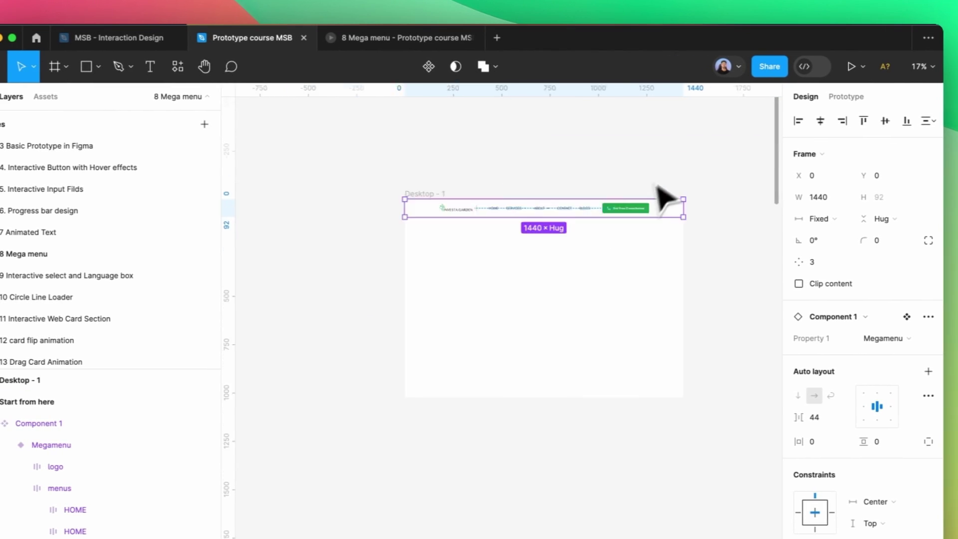
Select the Desktop - 1 frame and present it as a prototype to test the navigation bar.
scroll(586, 160, up, 3)
click(528, 156)
click(332, 213)
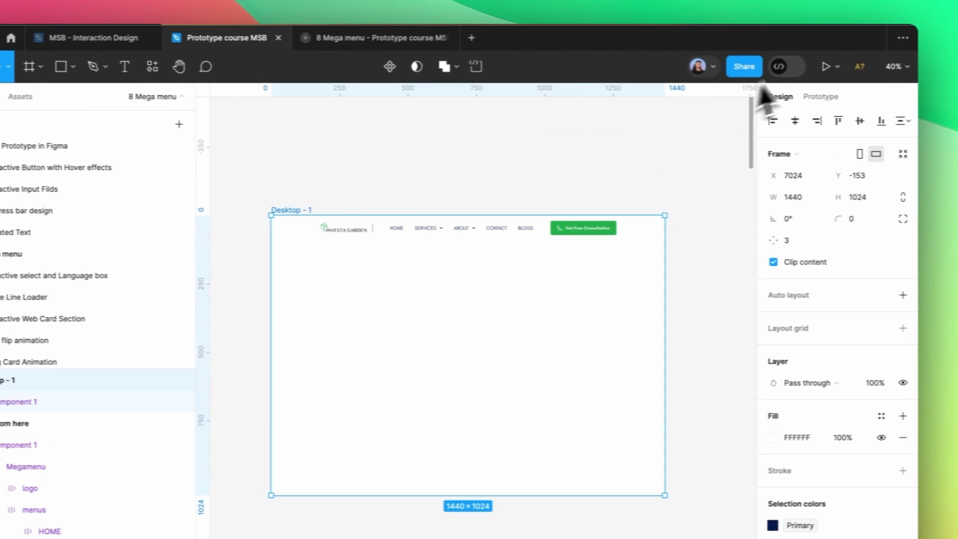
click(857, 66)
click(567, 243)
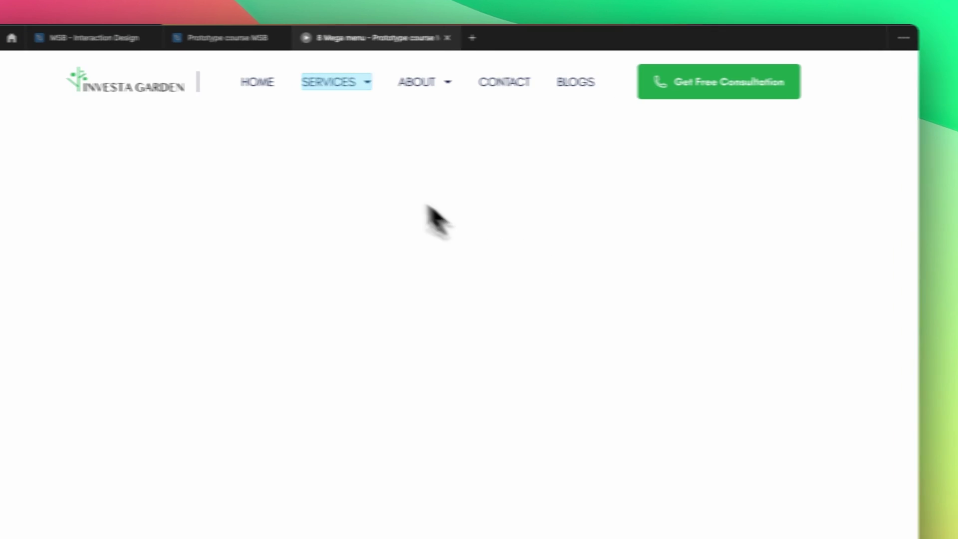
Test the SERVICES mega menu in the prototype by opening it, switching to Schedule a call and returning to What's New.
mouse_move(325, 90)
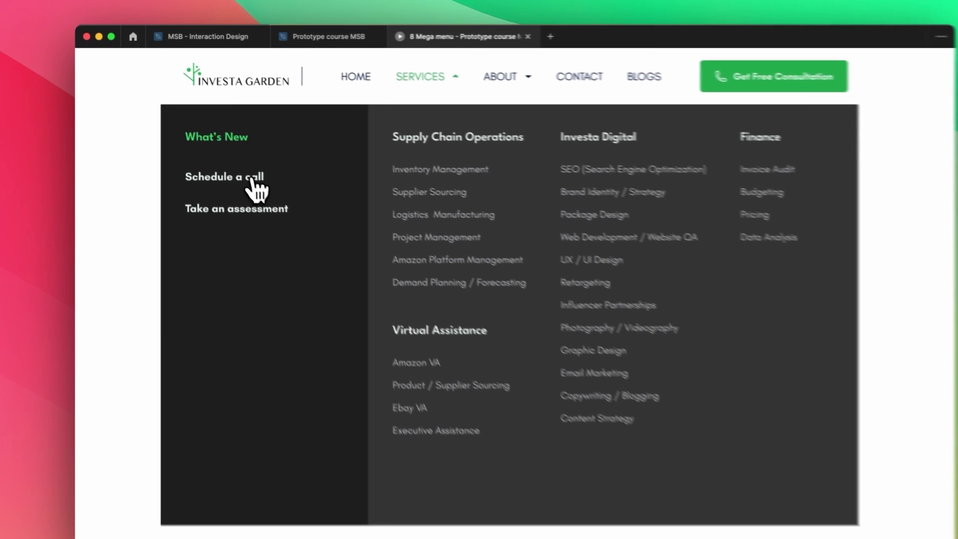
click(239, 168)
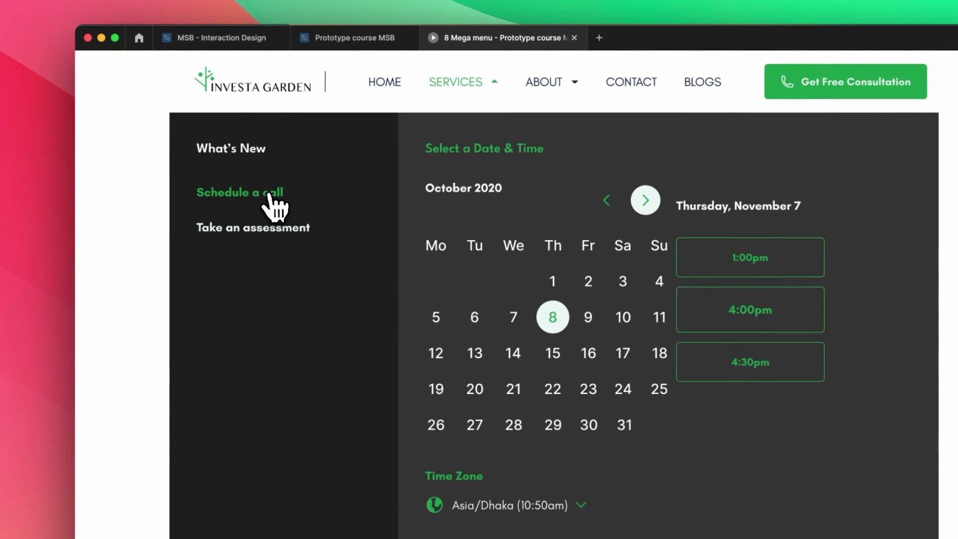
click(255, 165)
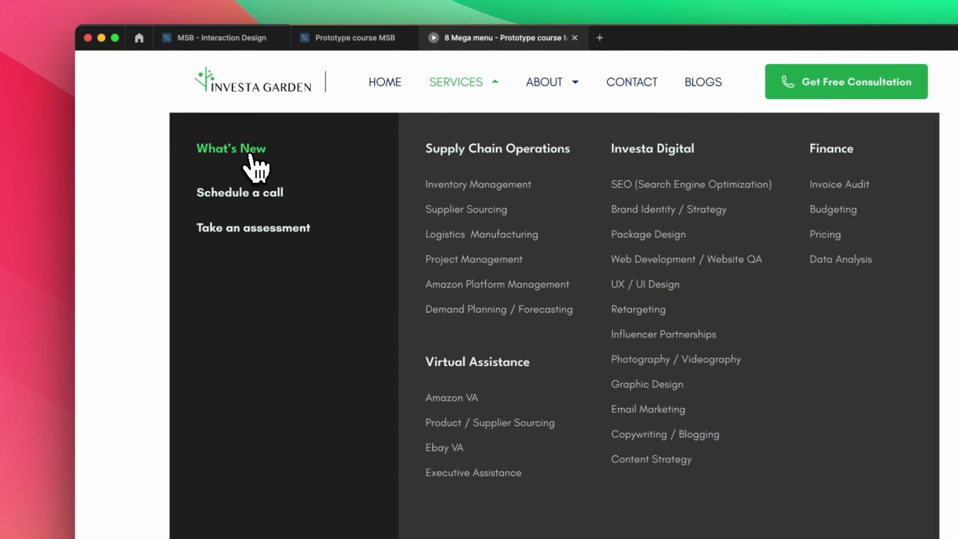